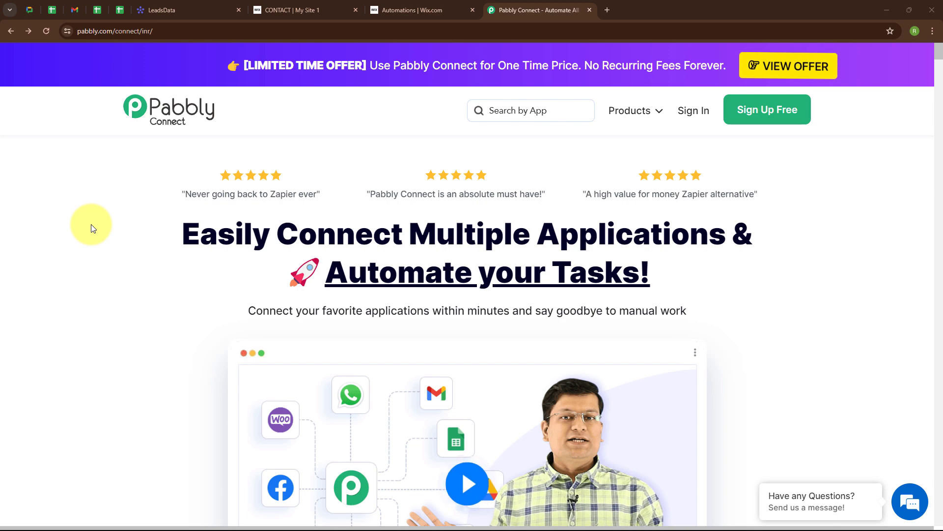
Step: Look over the Wix contact form and monday.com LeadsData board, then return to the Pabbly website
left_click(270, 8)
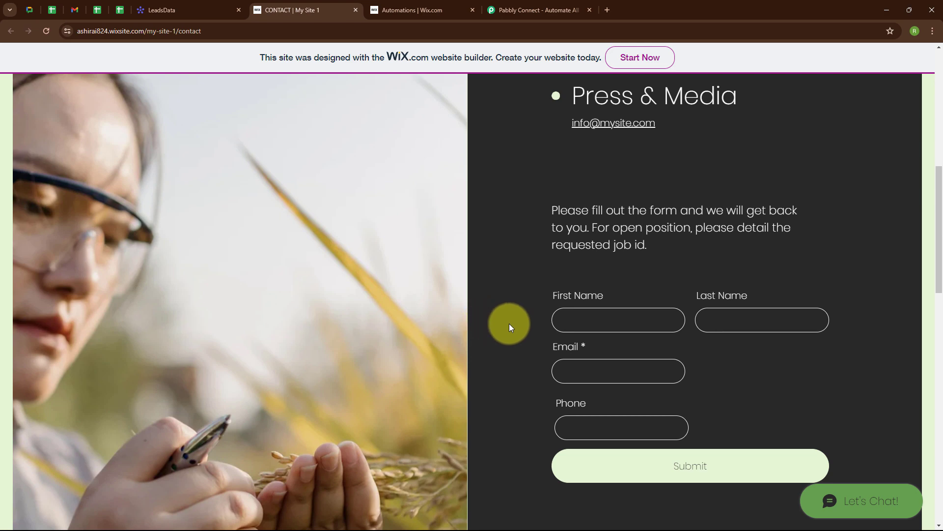
left_click(209, 9)
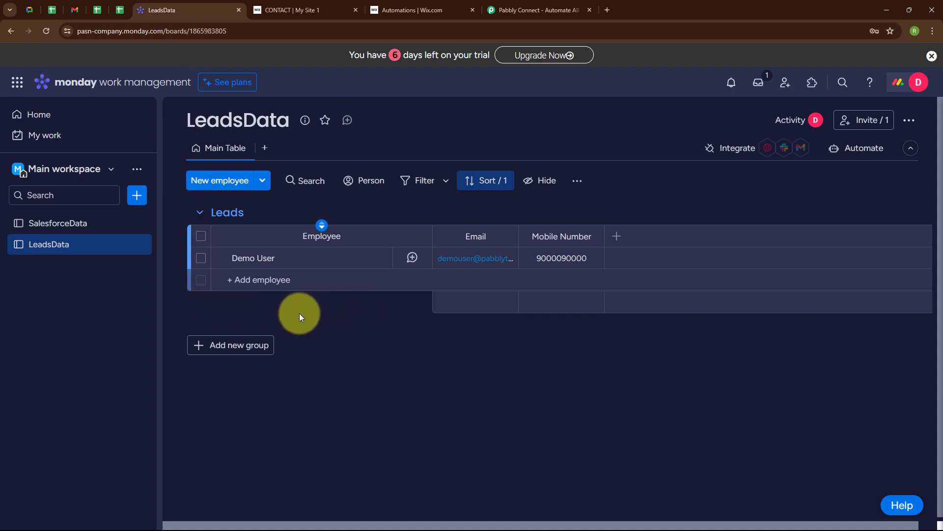
left_click(531, 6)
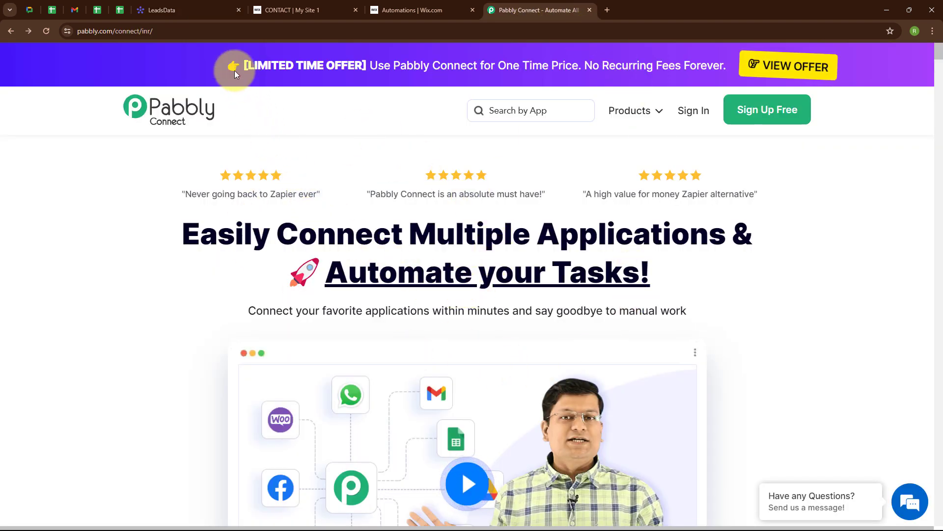
left_click(195, 31)
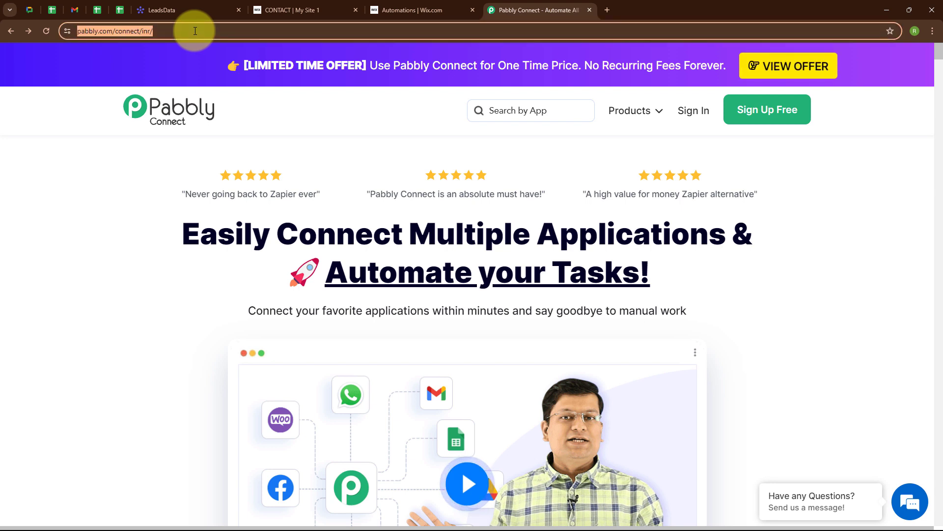
left_click(292, 129)
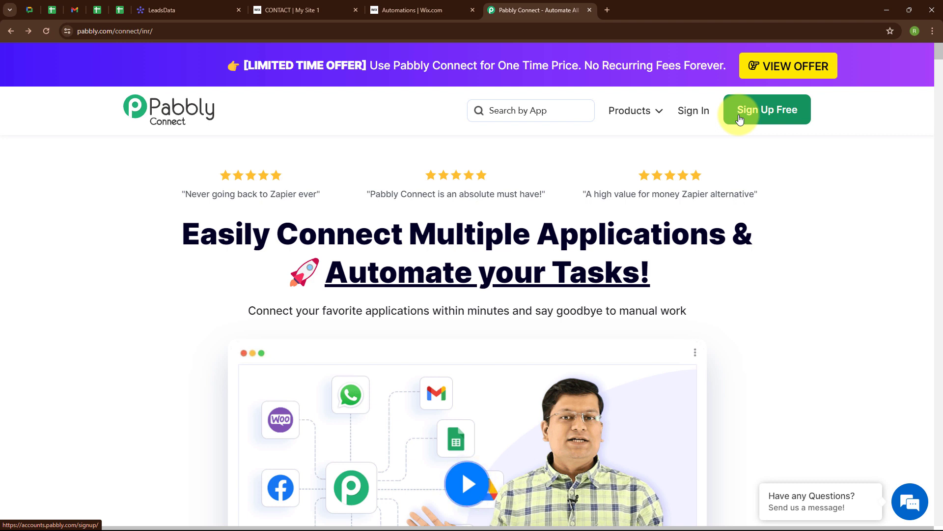
Step: Sign in and launch Pabbly Connect from the All Pabbly Apps page
left_click(688, 112)
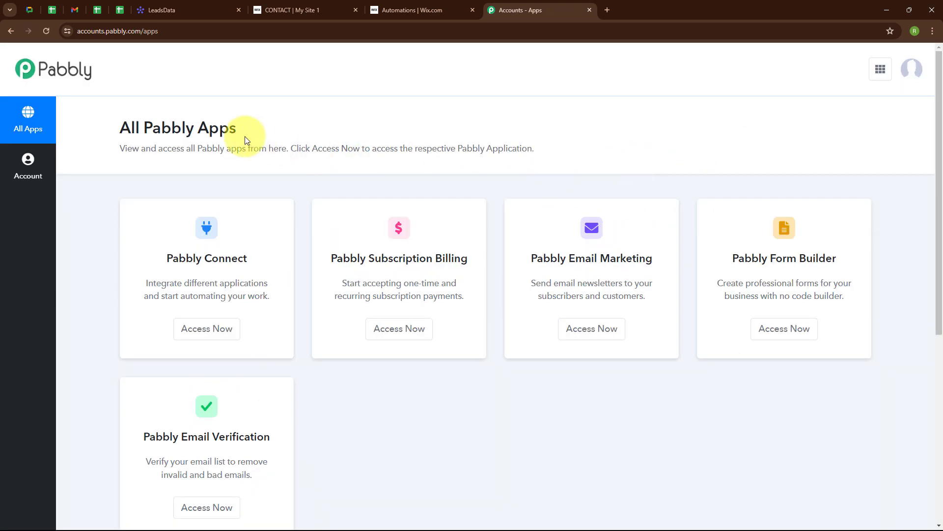
left_click_drag(131, 128, 266, 142)
left_click(327, 127)
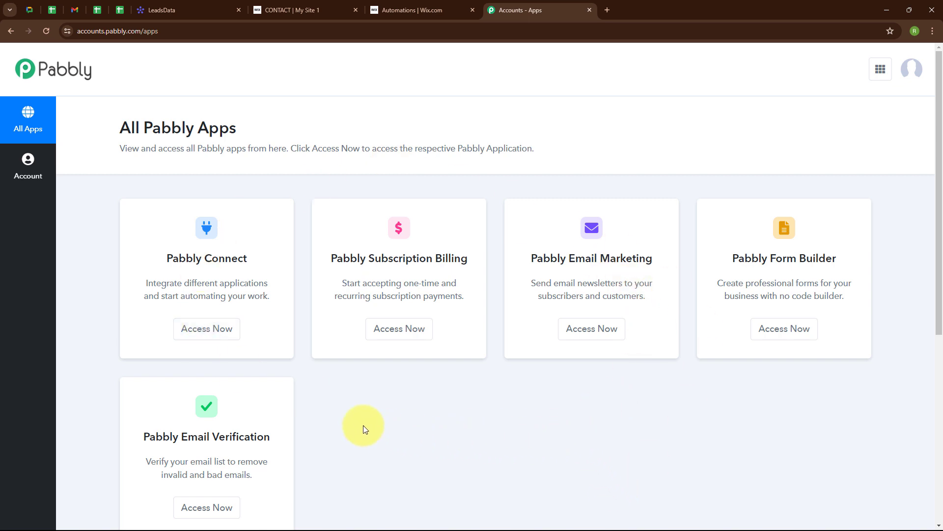
left_click(216, 339)
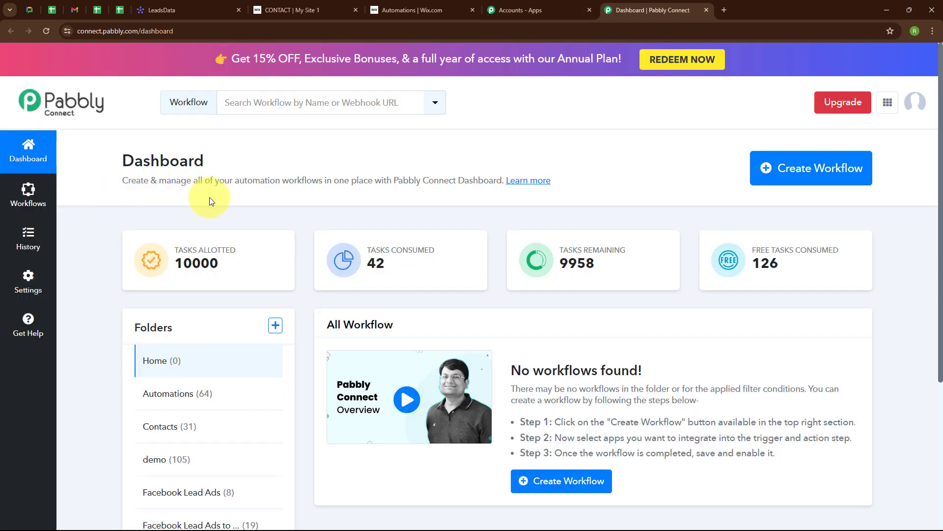
Step: Create a workflow named 'Create Monday.com Item on Wix Form Submission' in the Automations folder
left_click(783, 176)
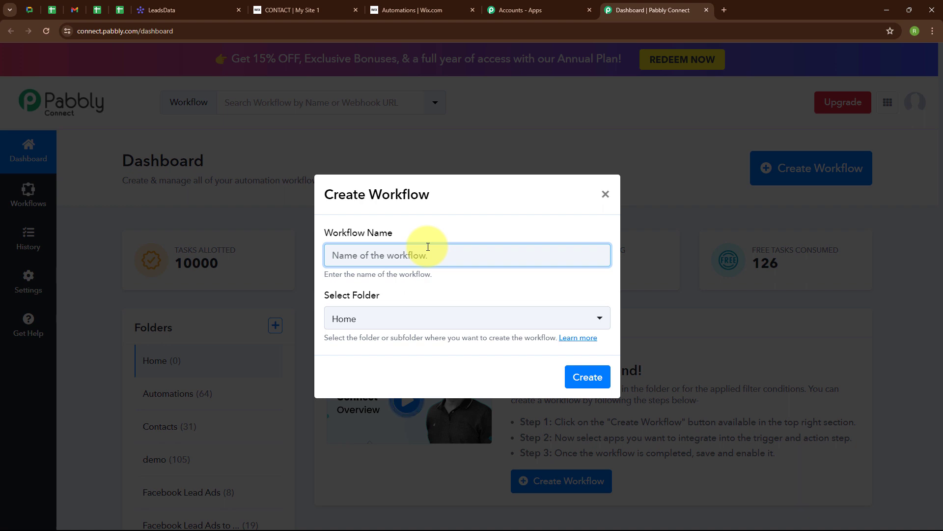
type("Create Monday.com Item on Wix Form Submission")
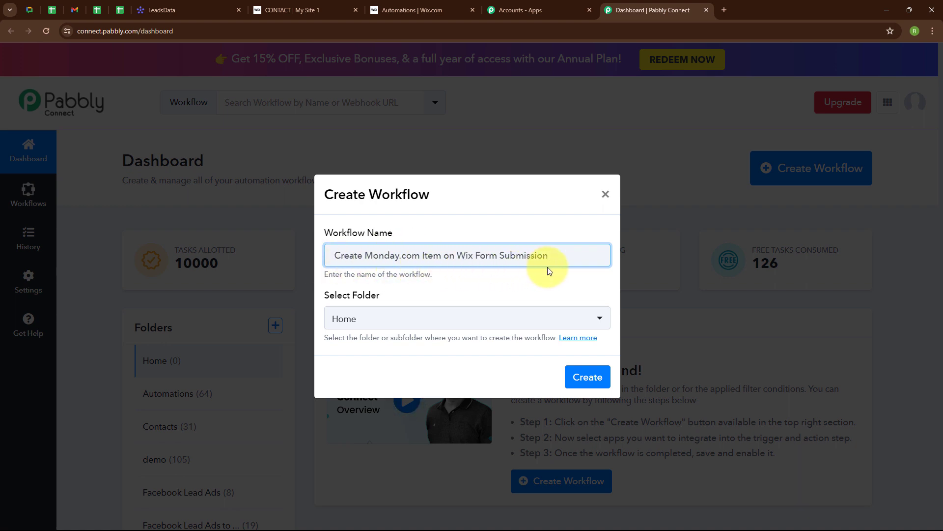
left_click(442, 321)
left_click(391, 148)
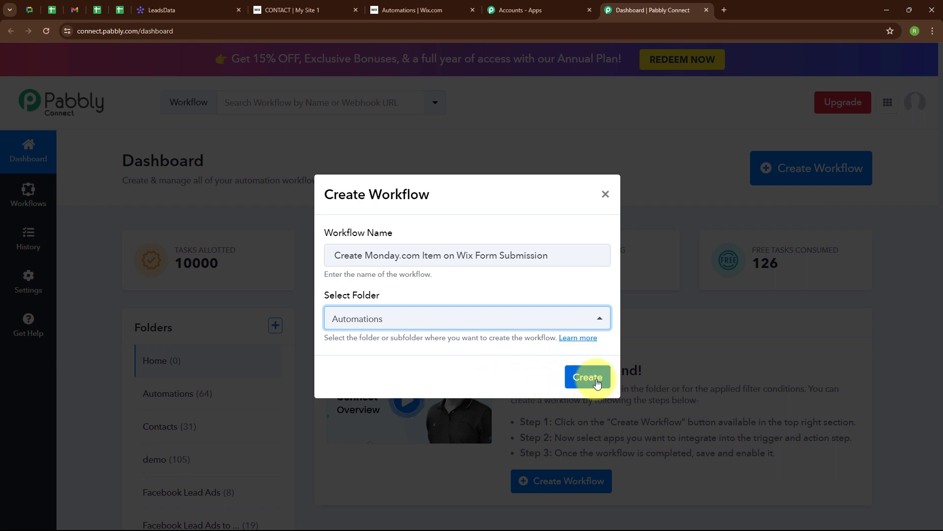
left_click(588, 378)
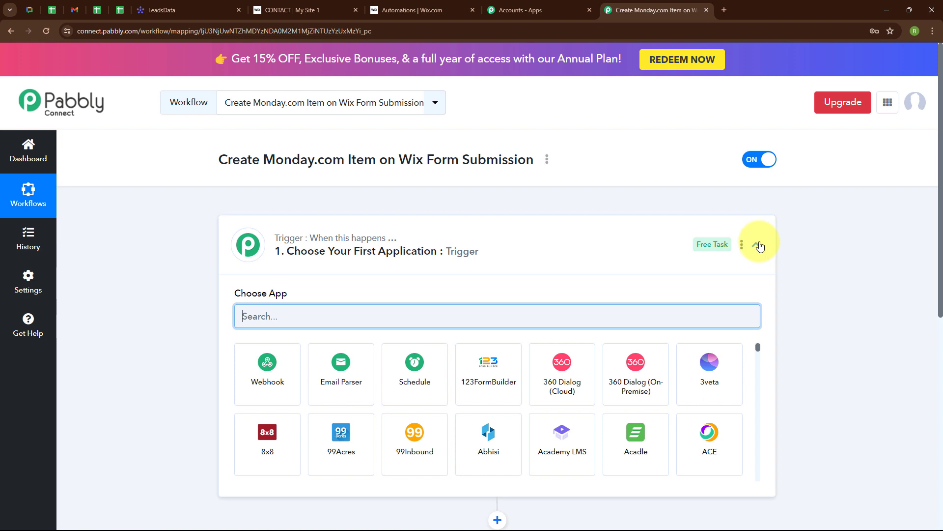
Step: Set the trigger app to Wix Forms with the New Form Submission event
left_click(757, 245)
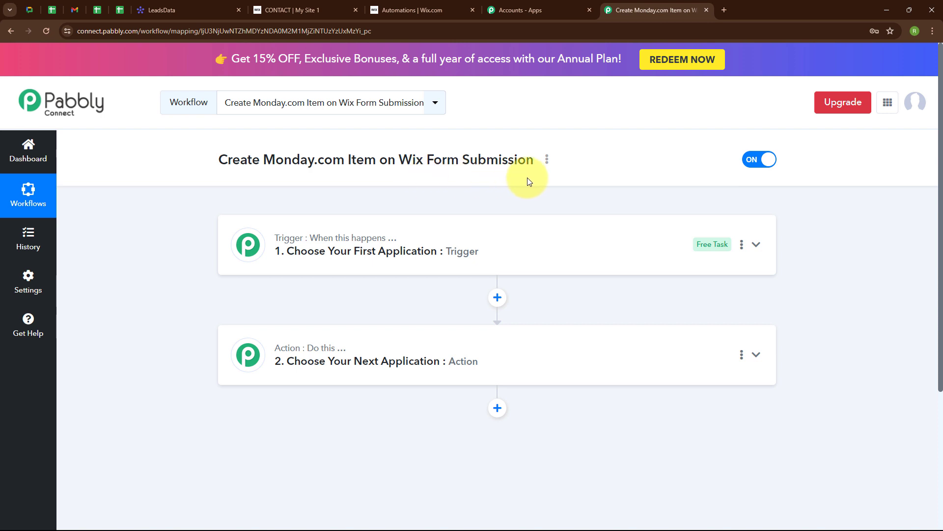
mouse_move(302, 262)
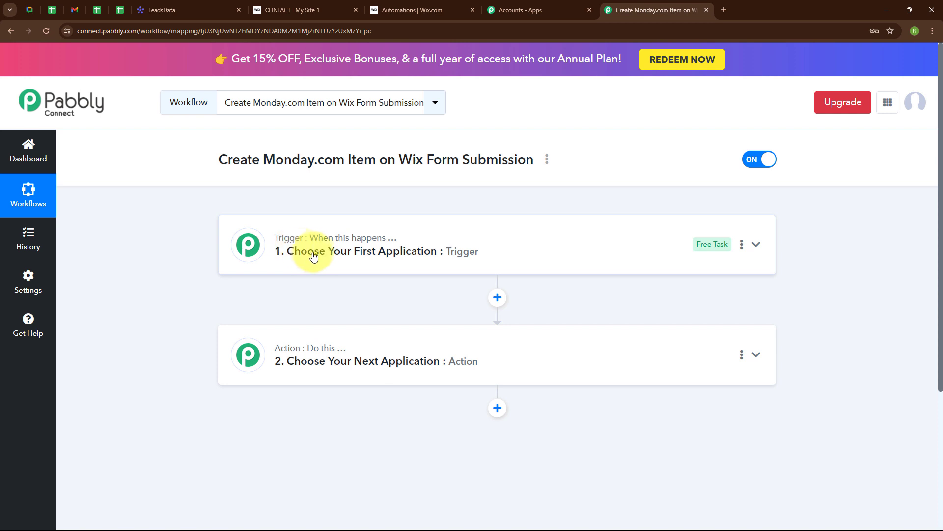
mouse_move(296, 354)
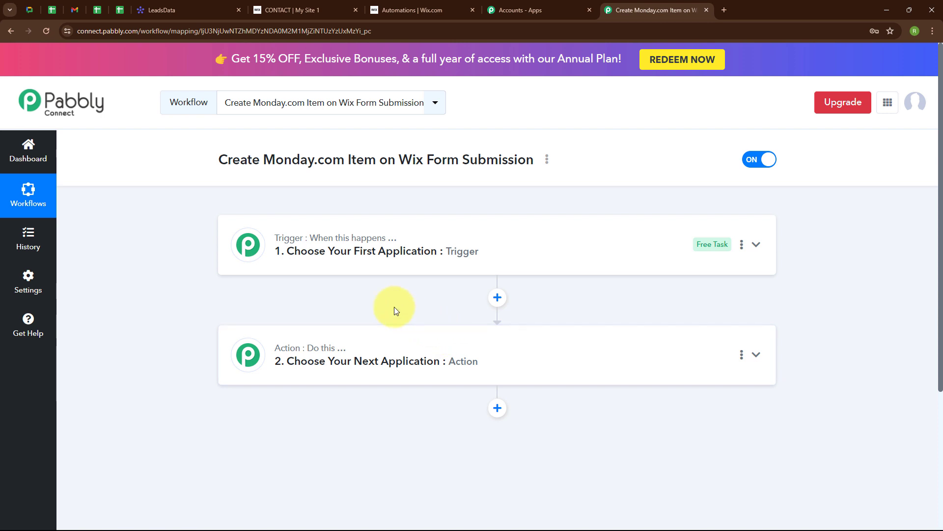
left_click(757, 245)
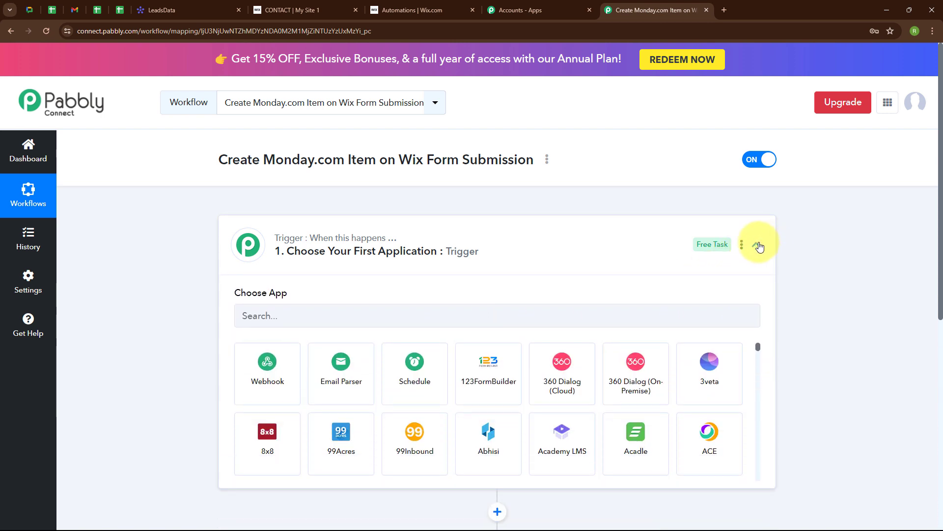
left_click(320, 318)
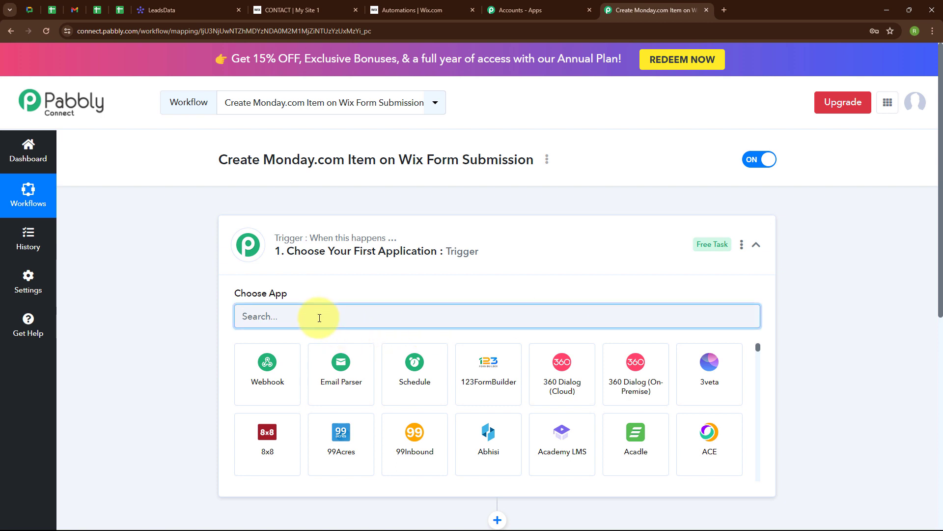
type("Wix")
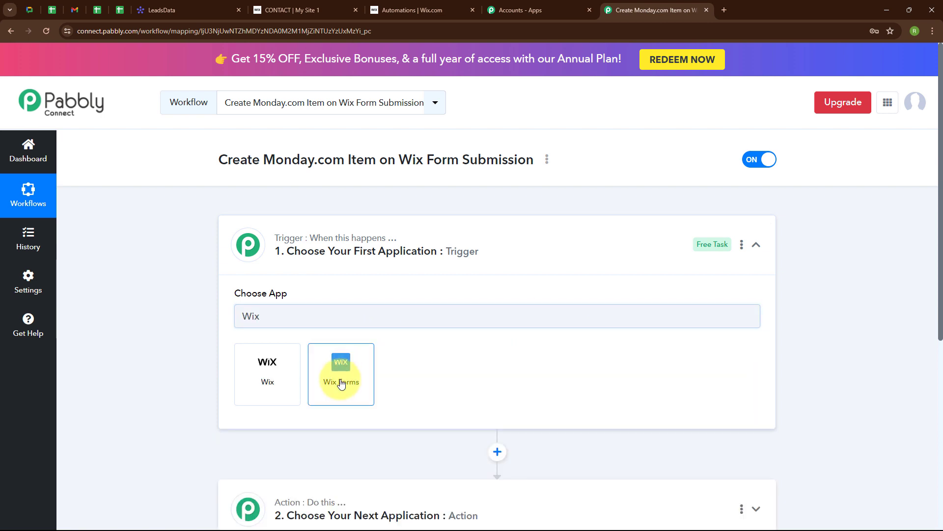
left_click(340, 378)
left_click(290, 373)
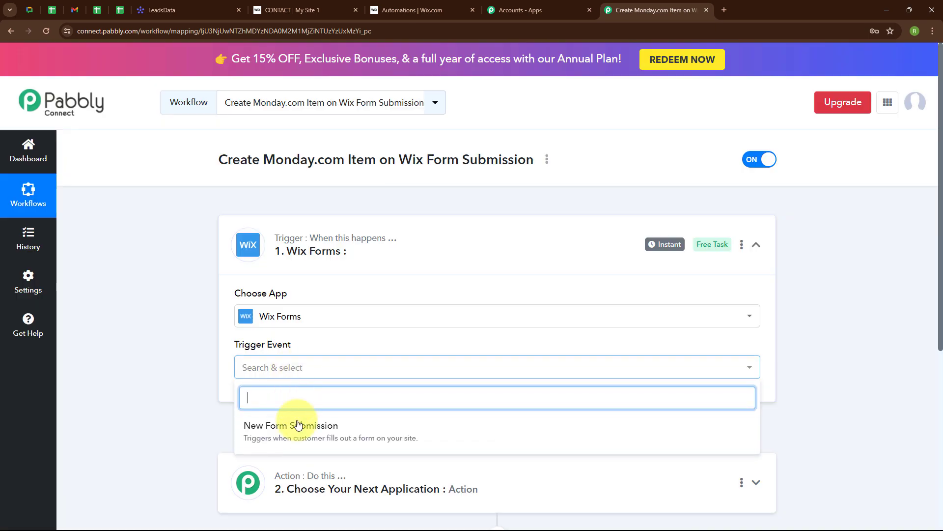
left_click(302, 441)
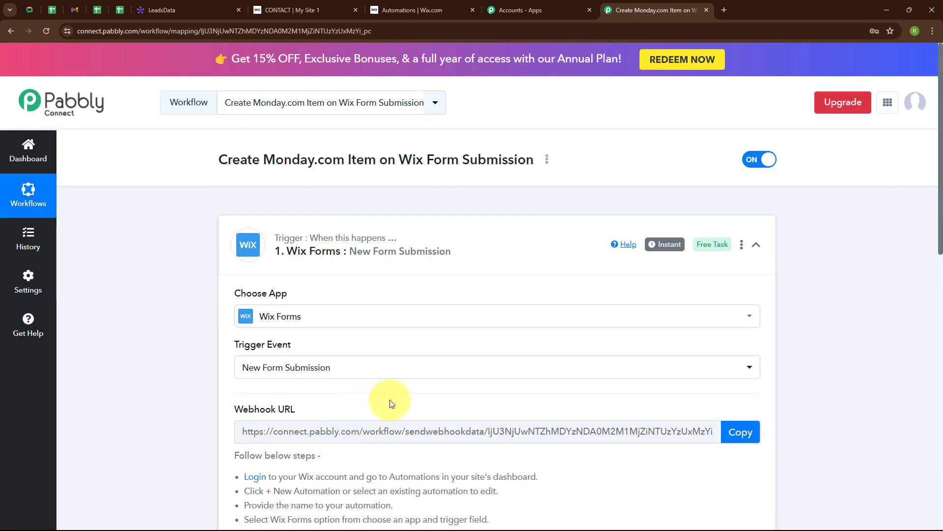
Step: Review the Wix webhook setup instructions, then go to the Wix site dashboard
scroll(392, 398, "down", 4)
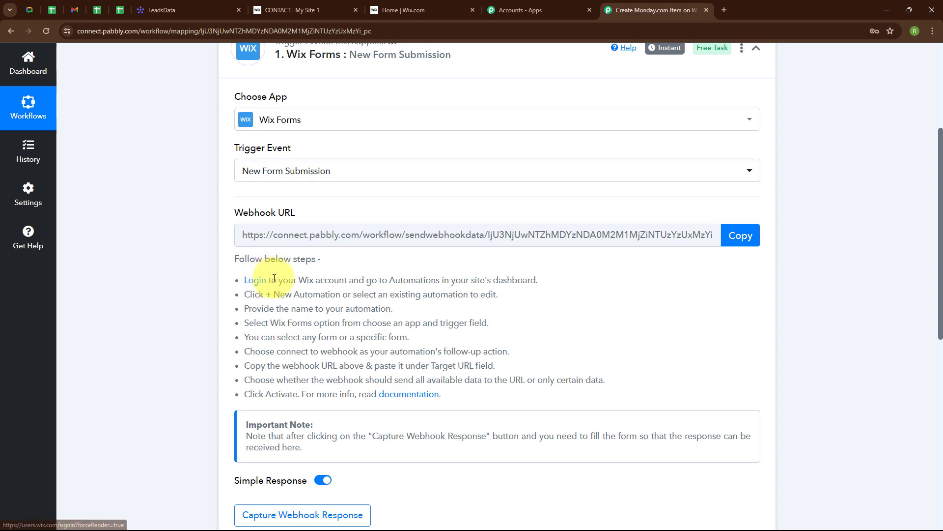
left_click_drag(267, 279, 545, 394)
left_click(545, 394)
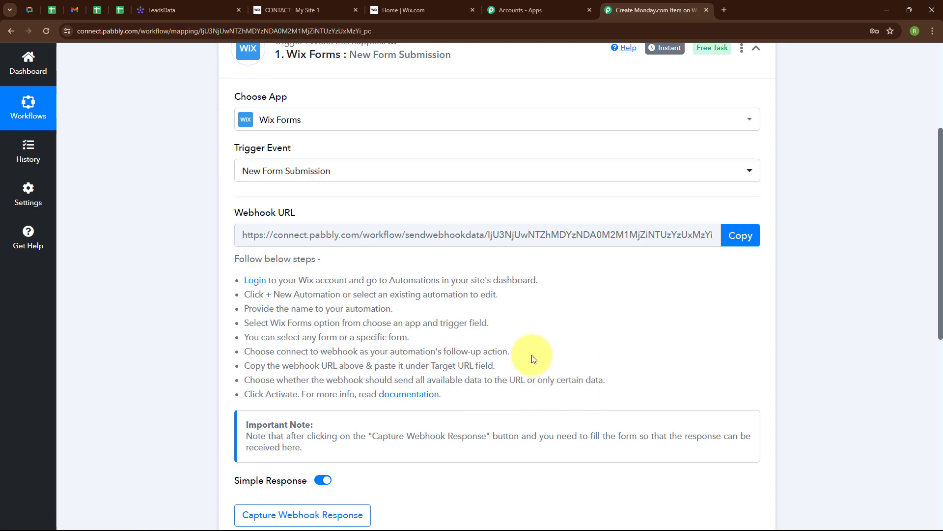
left_click(401, 7)
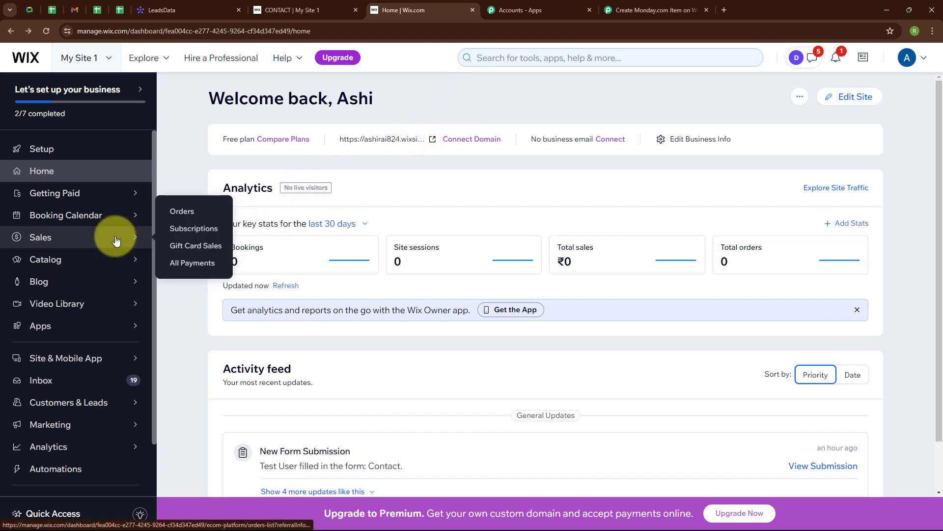
Step: Start a new Wix automation from scratch with the Form submitted trigger for Any form
scroll(116, 239, "down", 2)
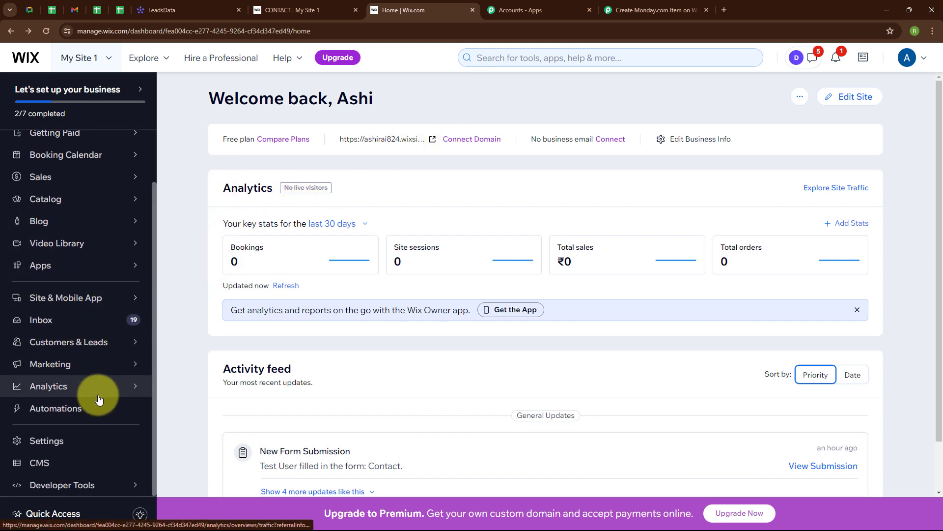
left_click(48, 414)
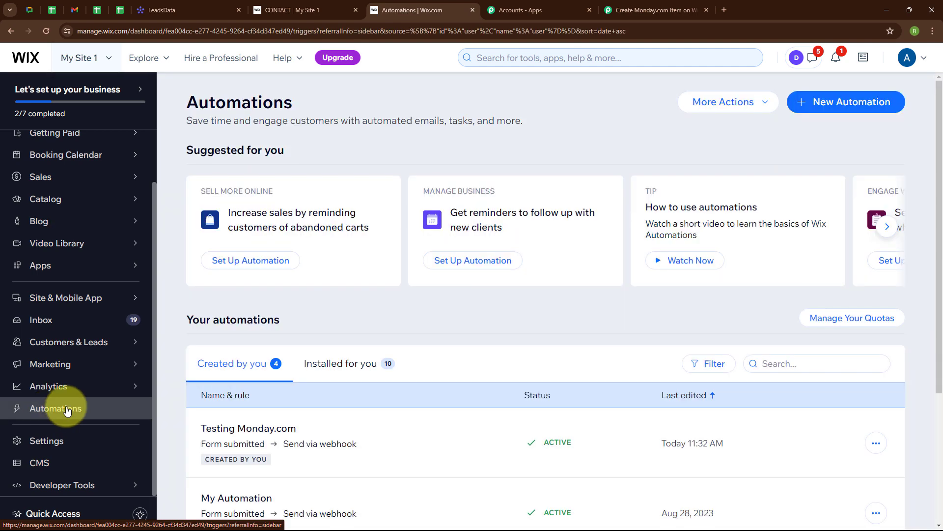
left_click(831, 111)
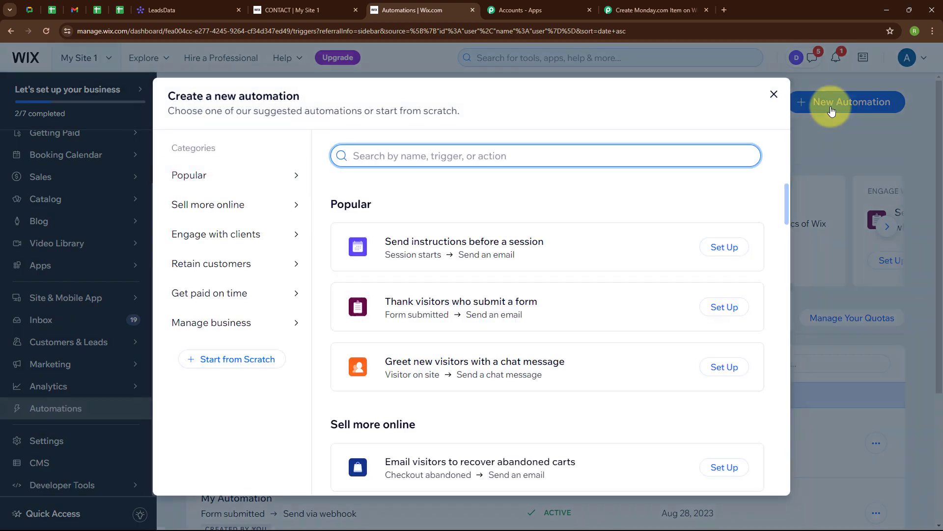
left_click(222, 364)
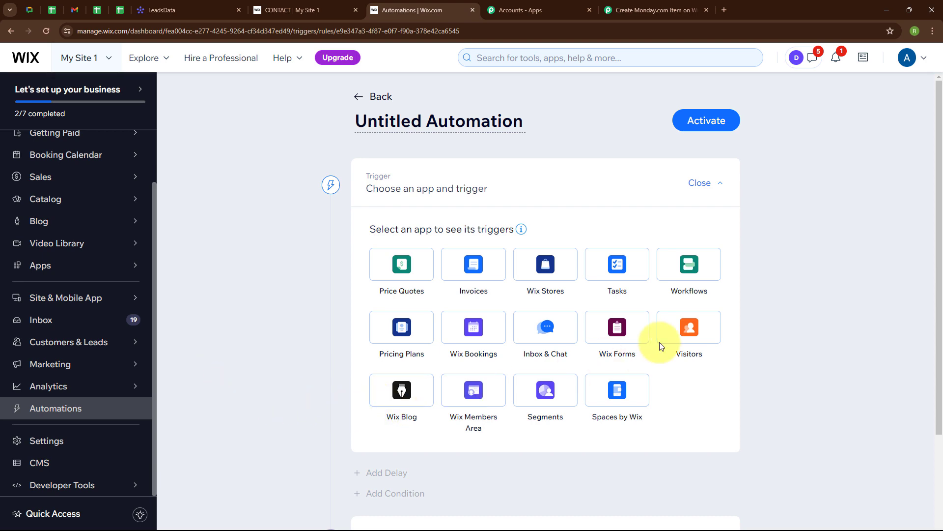
left_click(638, 337)
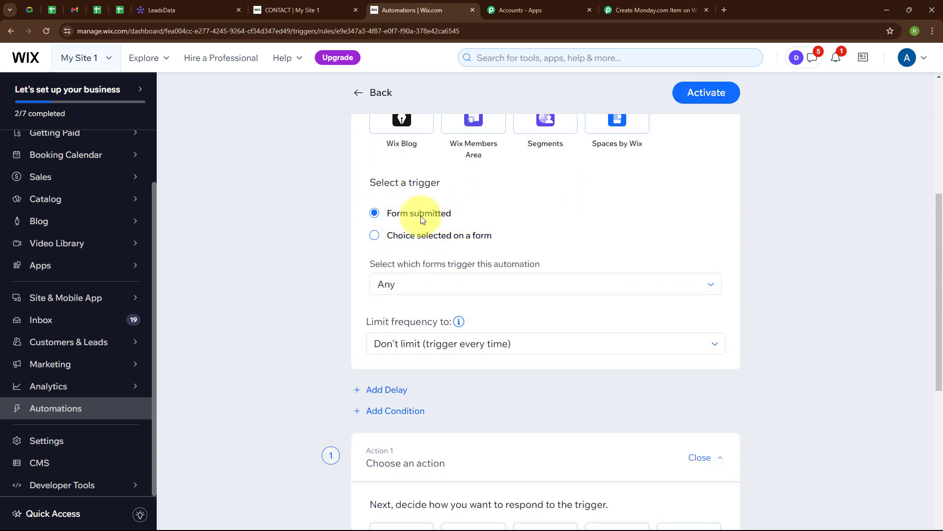
left_click(527, 280)
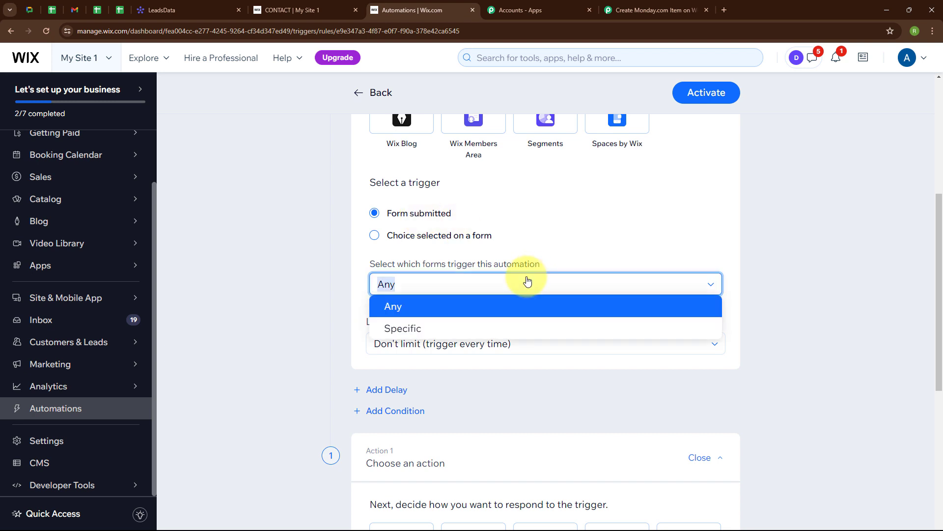
left_click(426, 309)
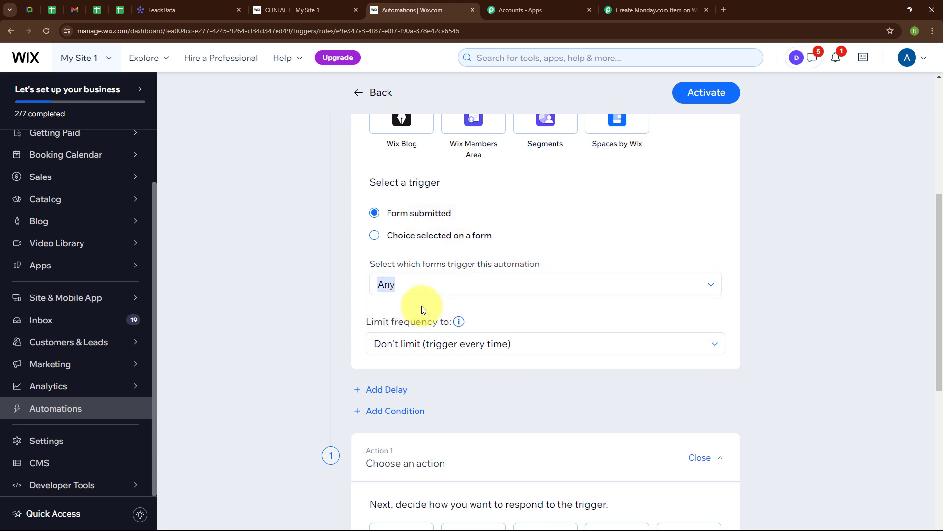
scroll(540, 268, "down", 6)
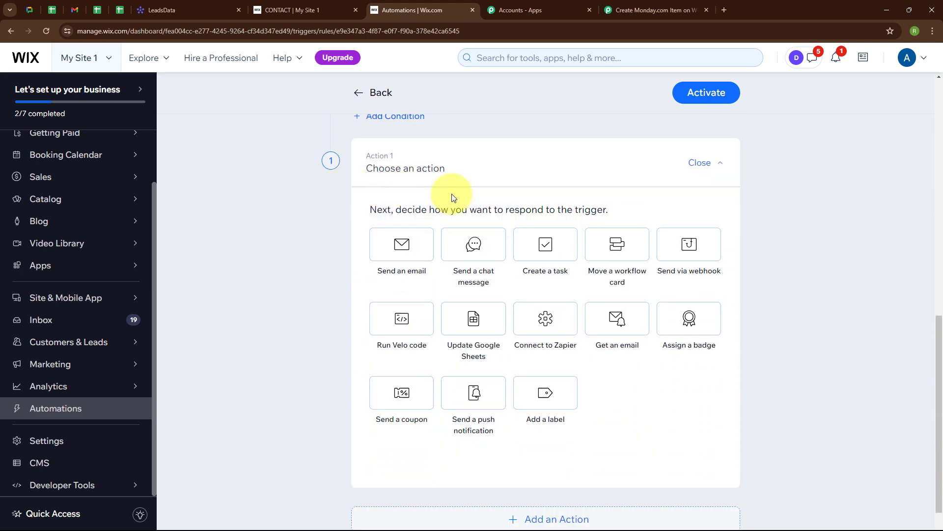
Step: Send submissions via webhook, pasting the Pabbly webhook URL as the Target URL
left_click(700, 246)
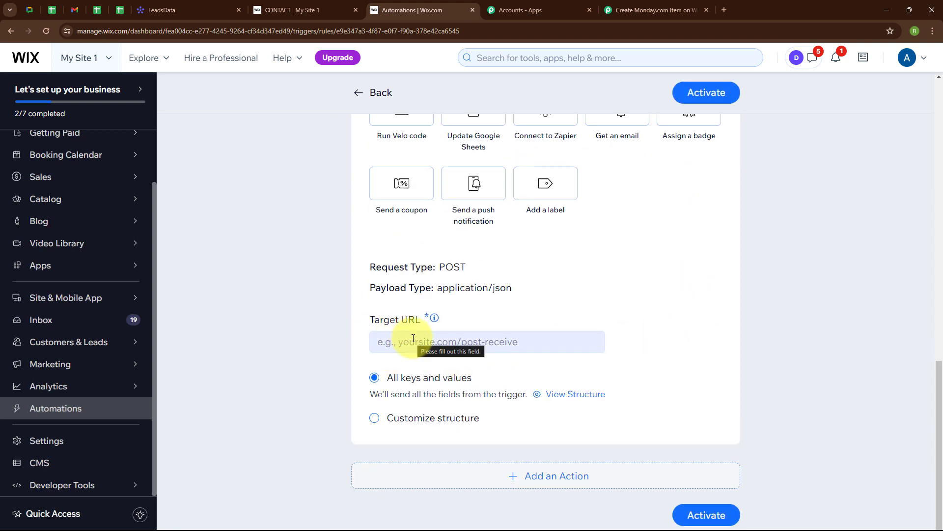
left_click(650, 10)
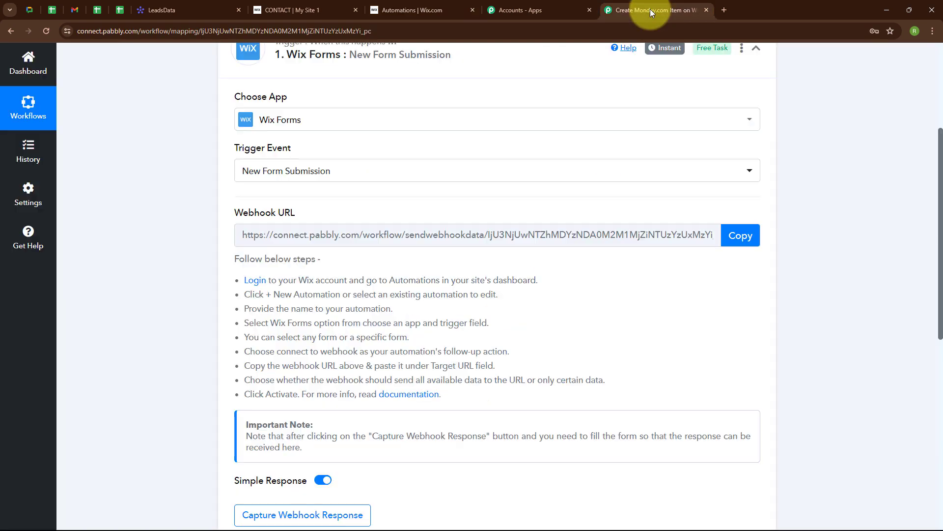
left_click(744, 235)
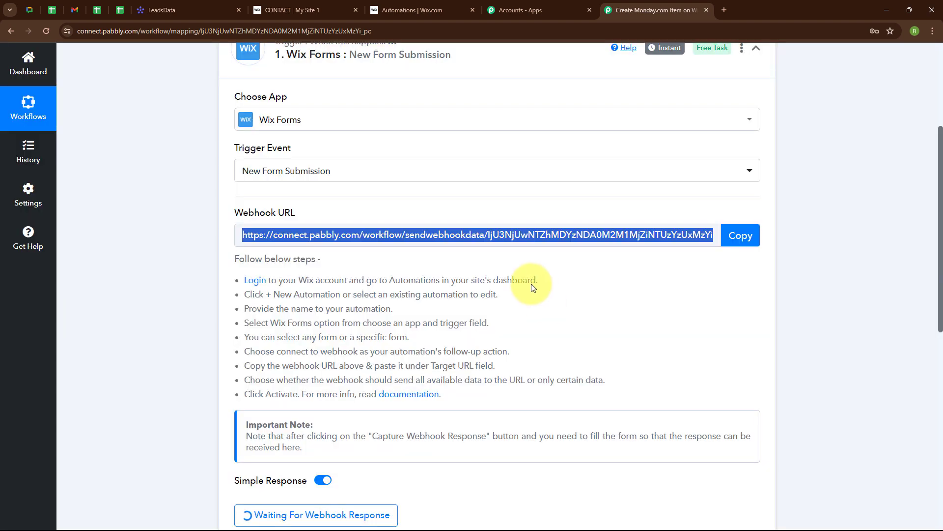
left_click(399, 2)
left_click(429, 343)
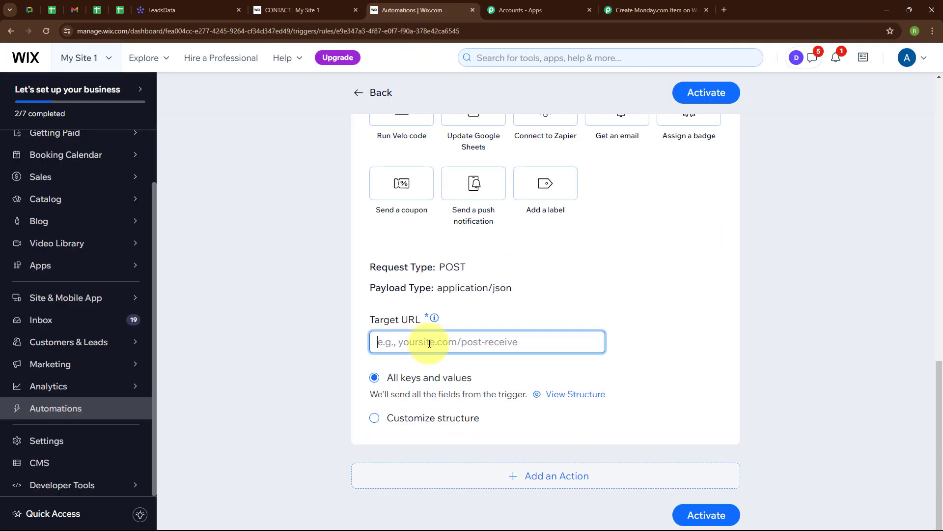
key("ctrl+v")
left_click(520, 362)
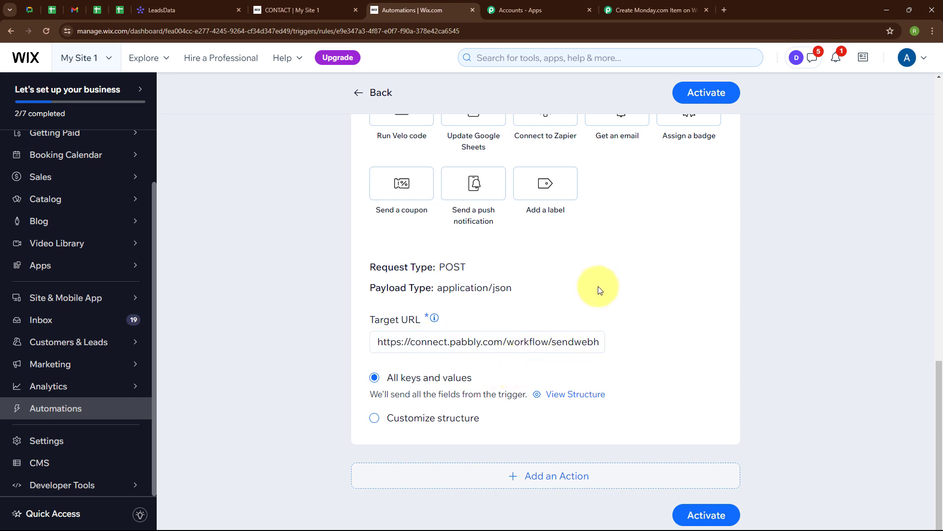
Step: Activate the automation under the name 'Monday.com Item' and save it
left_click(689, 103)
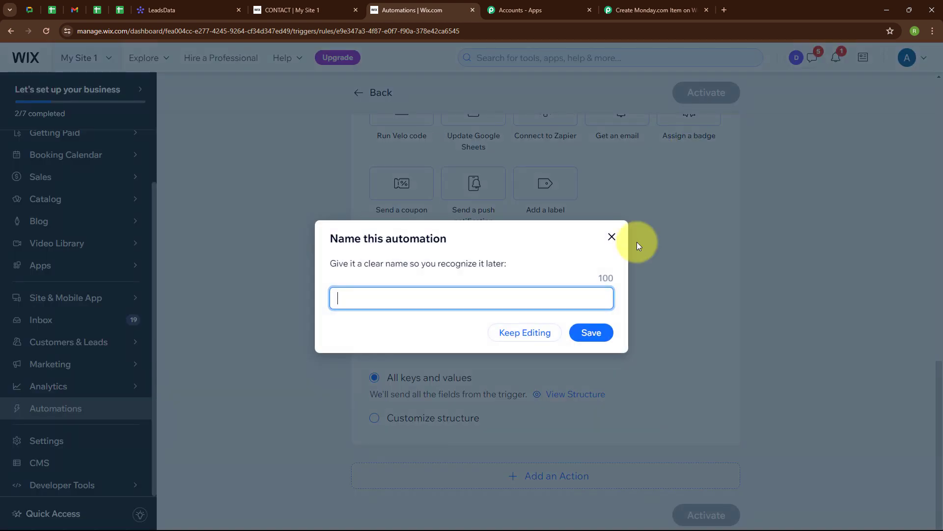
type("Monday.com Item")
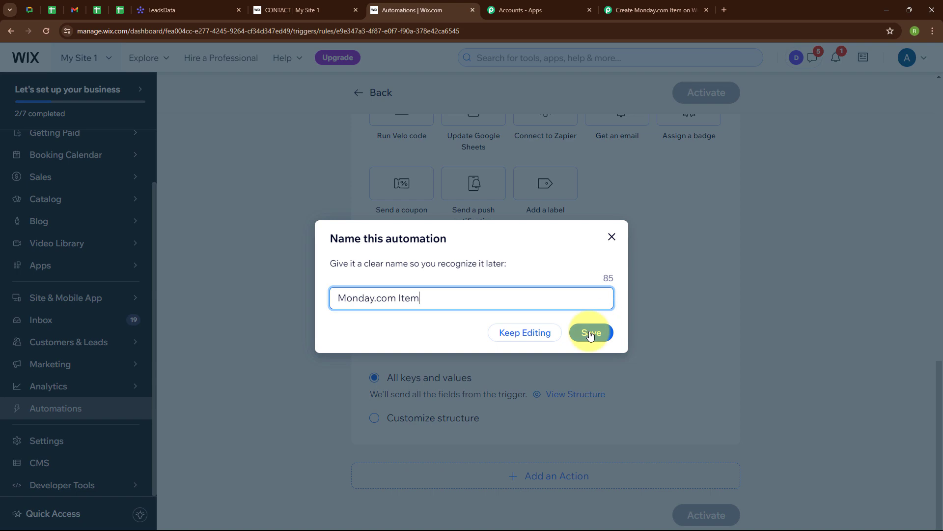
left_click(590, 331)
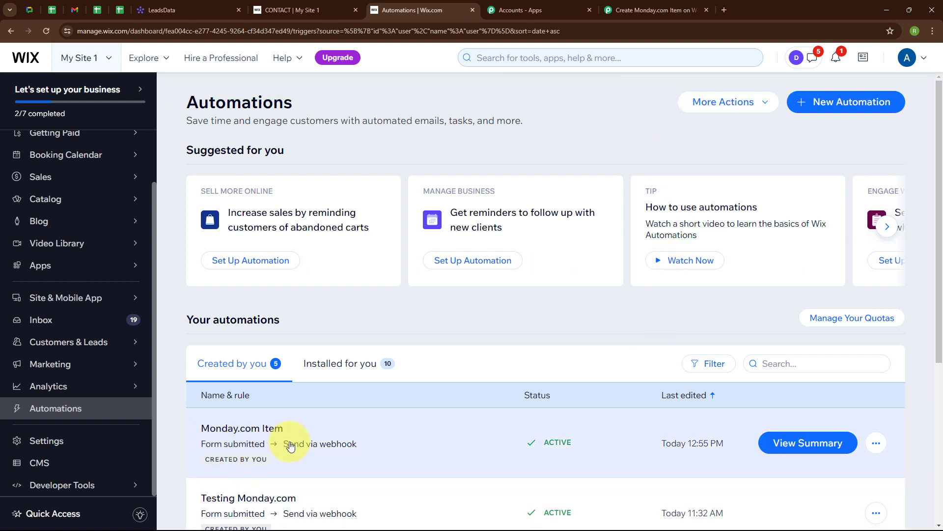
left_click(629, 3)
scroll(544, 318, "down", 3)
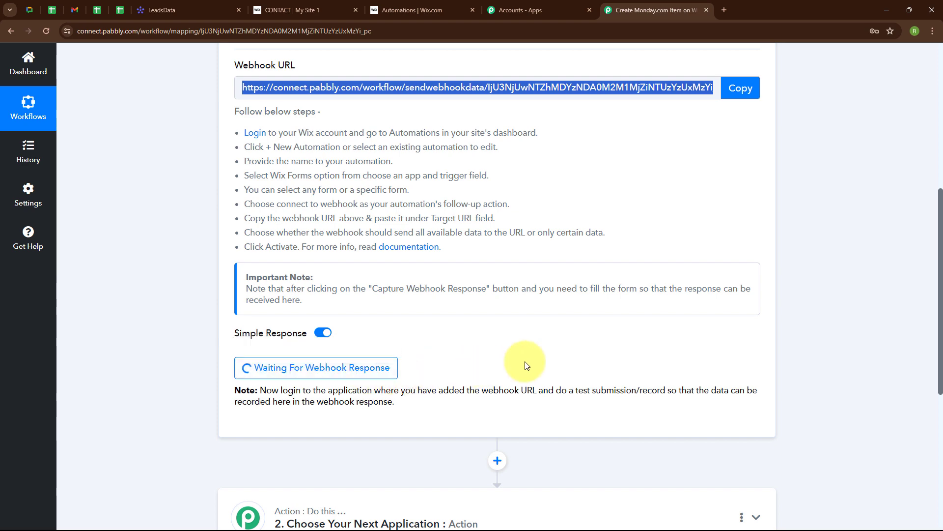
Step: Fill the live contact form with a test first name, last name, email and phone, then submit
left_click(290, 7)
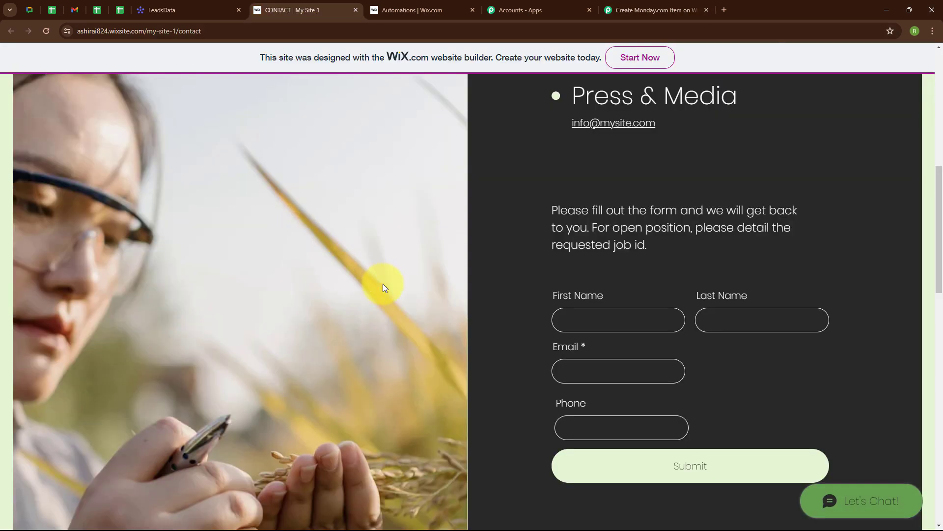
left_click(564, 318)
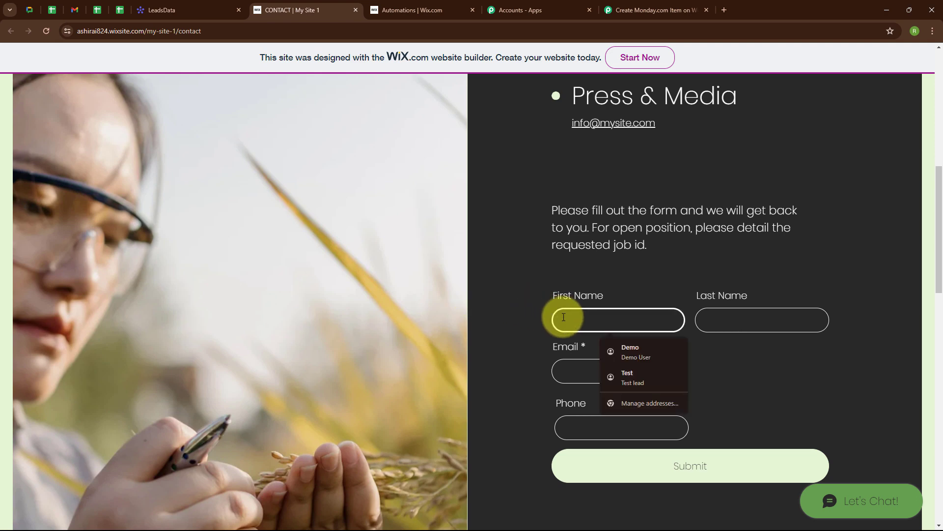
type("Dummy")
left_click(744, 310)
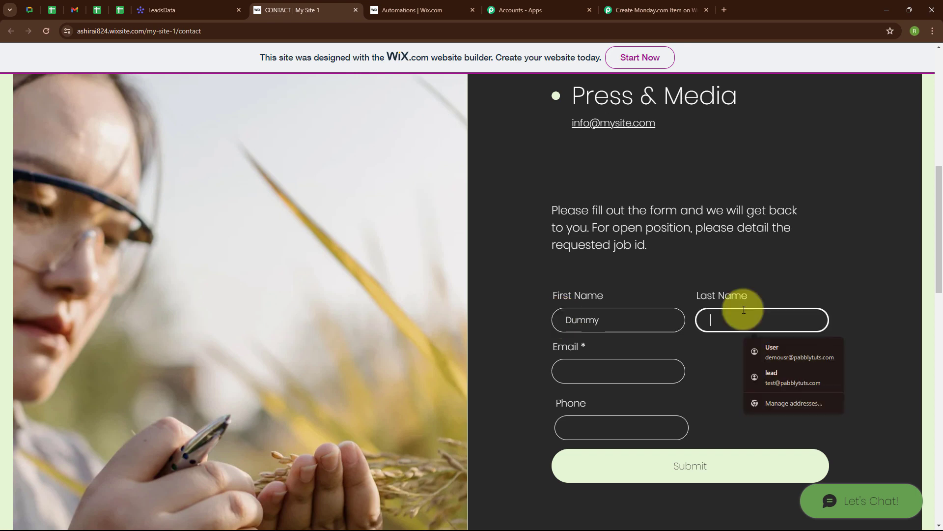
type("User")
left_click(594, 374)
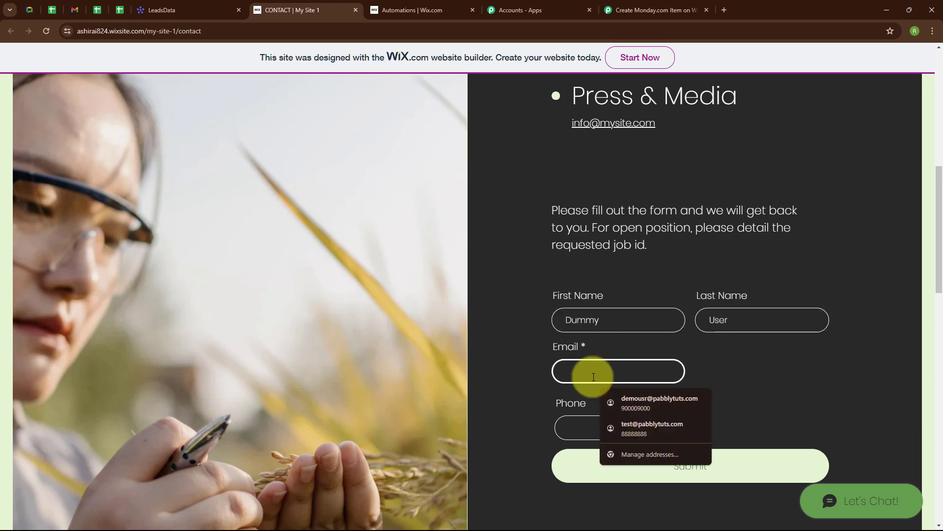
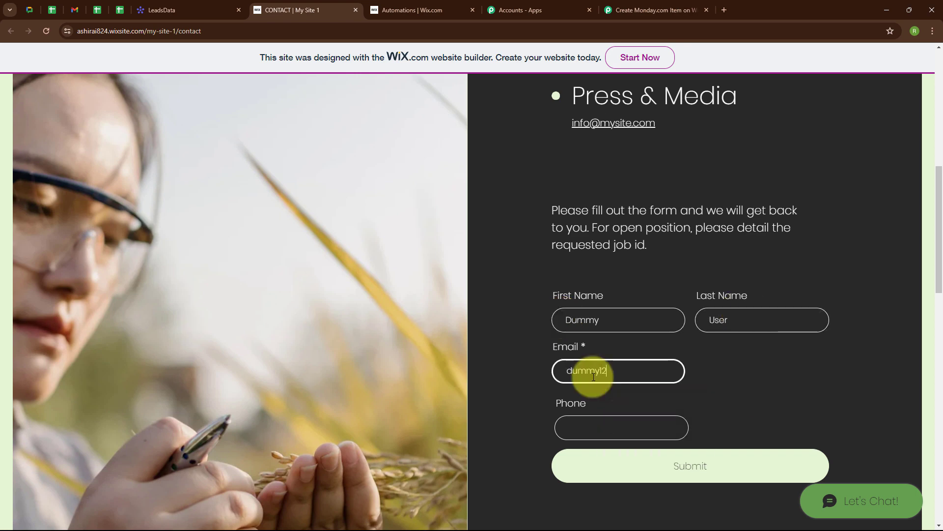
left_click(594, 418)
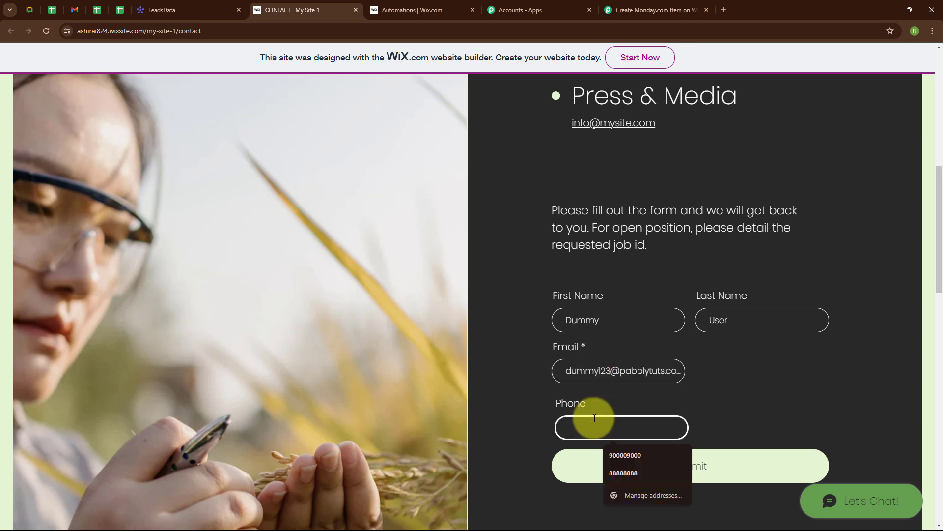
type("8585858585")
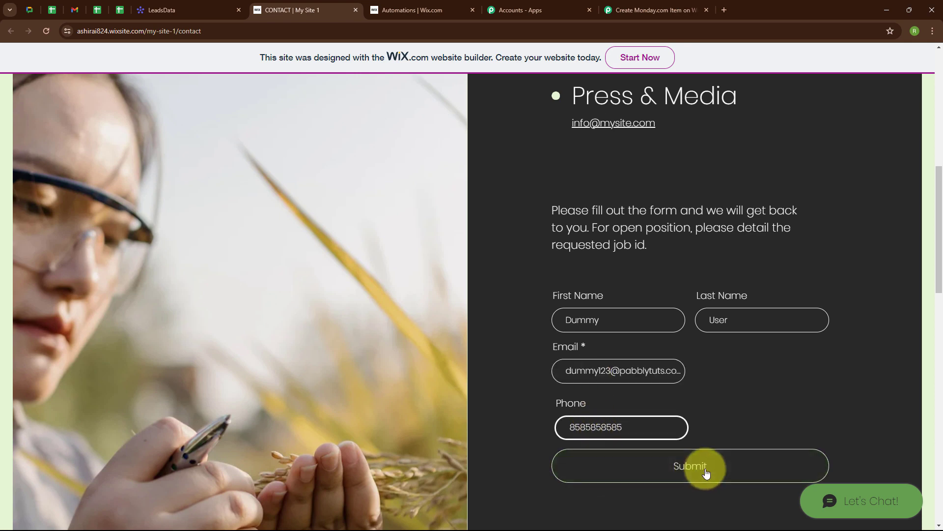
left_click(702, 466)
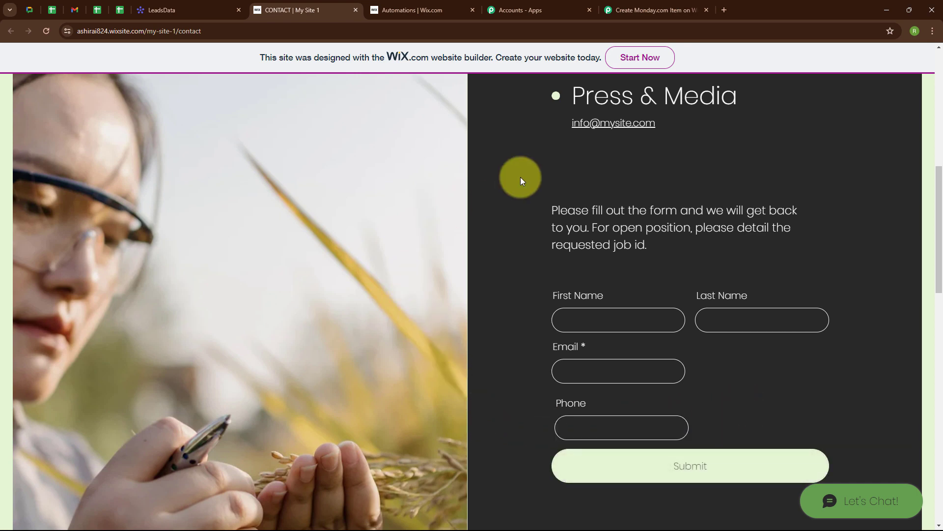
left_click(616, 11)
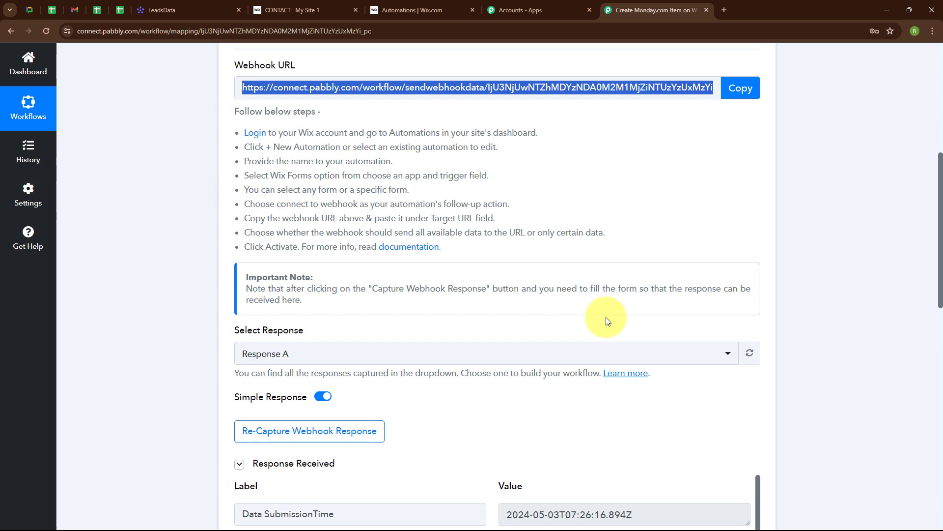
Step: Scroll through the captured Response Received fields, then collapse the Wix Forms trigger step
scroll(606, 317, "down", 7)
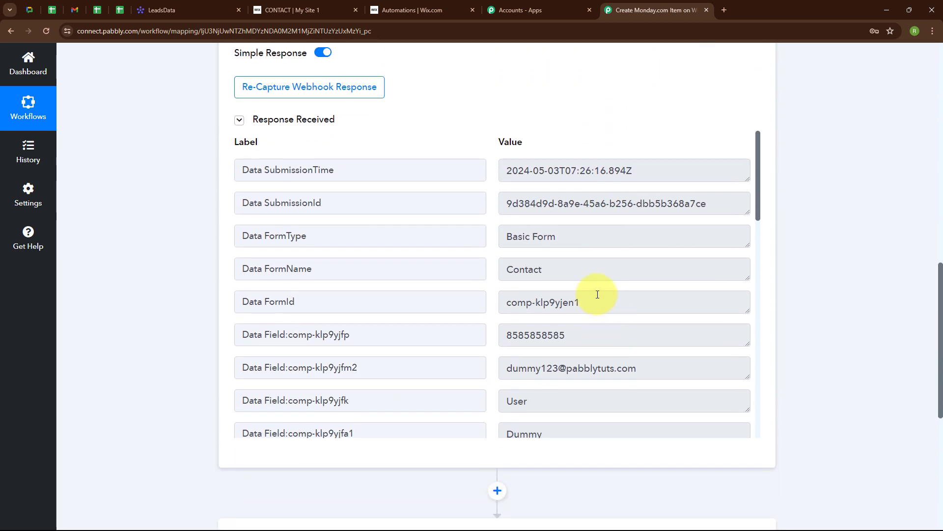
scroll(596, 285, "down", 5)
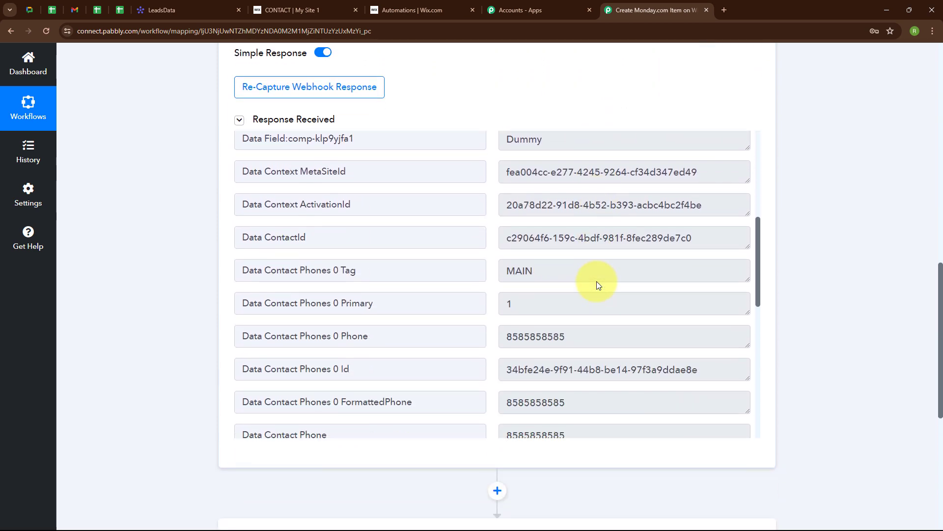
scroll(597, 280, "down", 3)
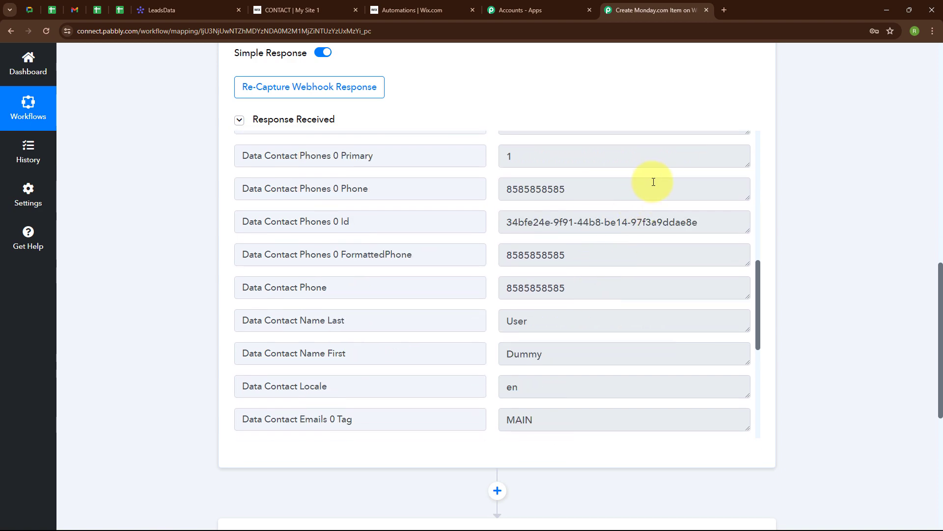
scroll(681, 101, "up", 15)
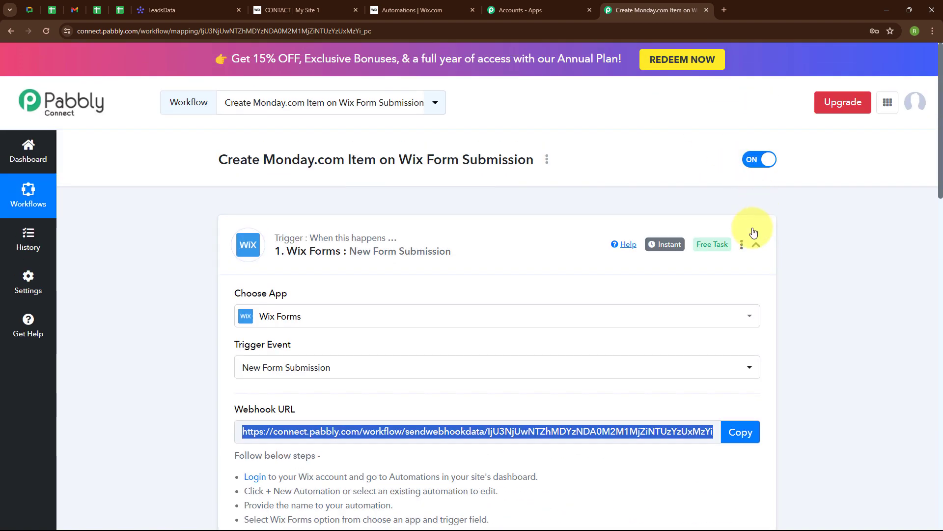
left_click(756, 241)
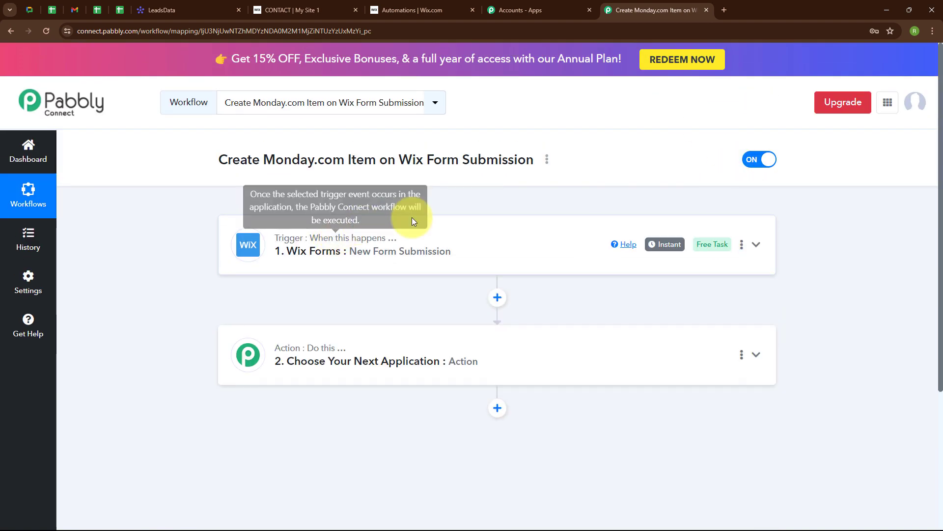
Step: Choose Monday.com with the Create Item action event and start connecting an account
left_click(339, 365)
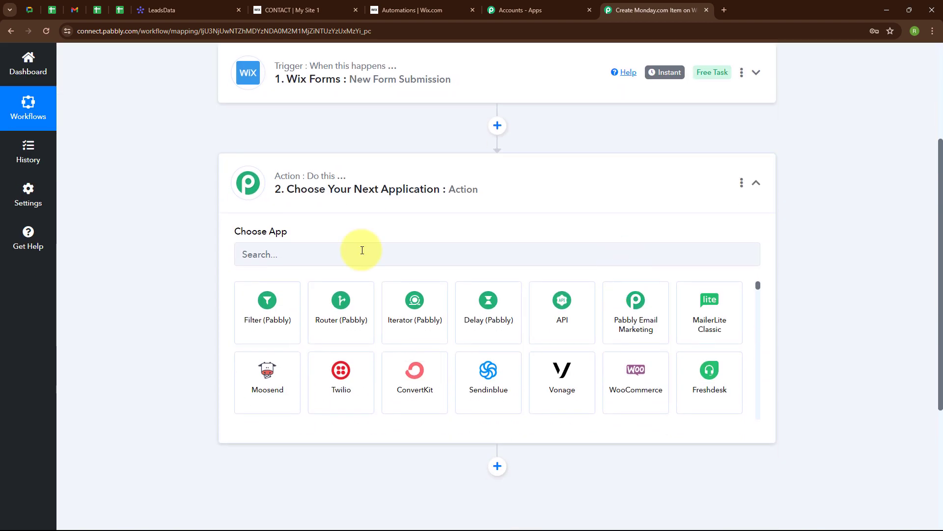
left_click(363, 250)
type("Mond")
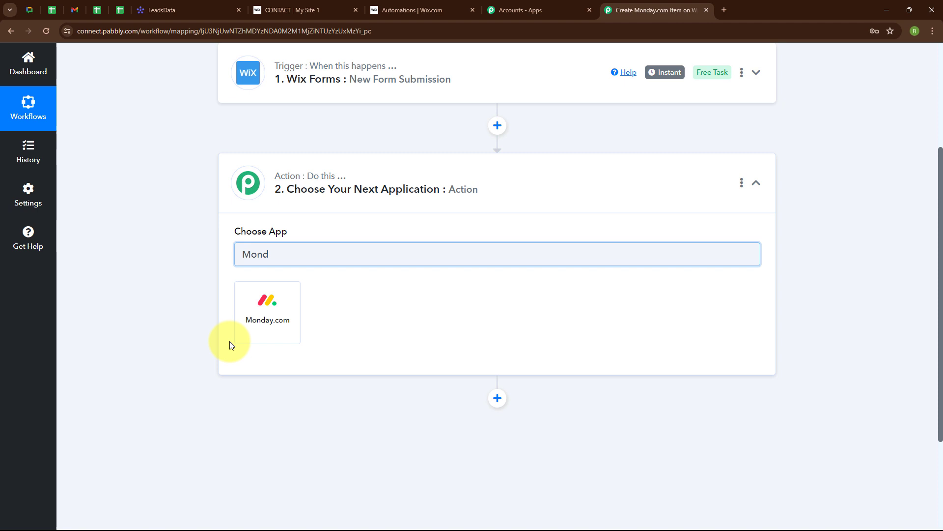
left_click(287, 312)
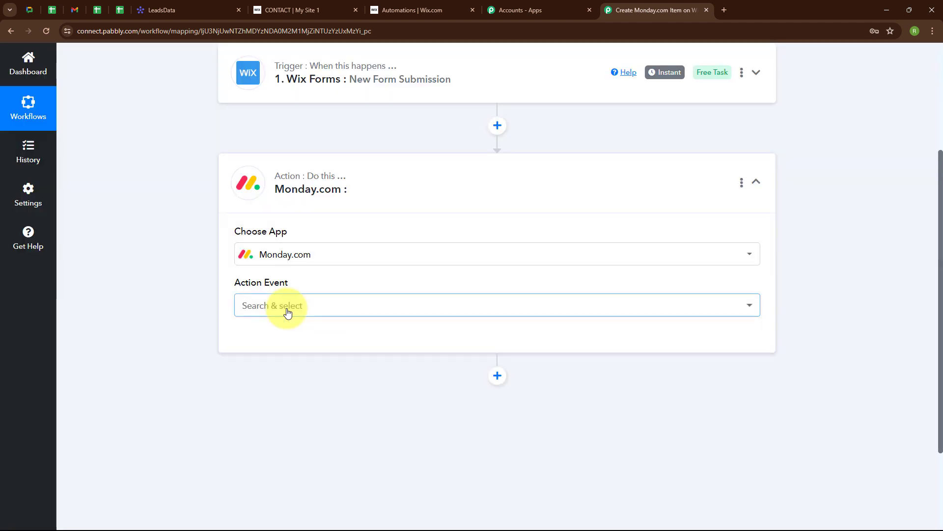
left_click(288, 313)
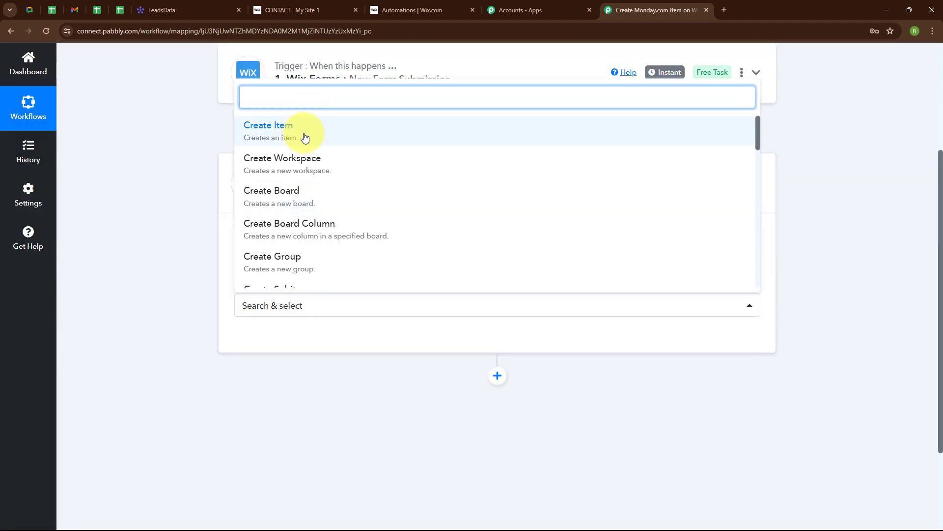
left_click(305, 135)
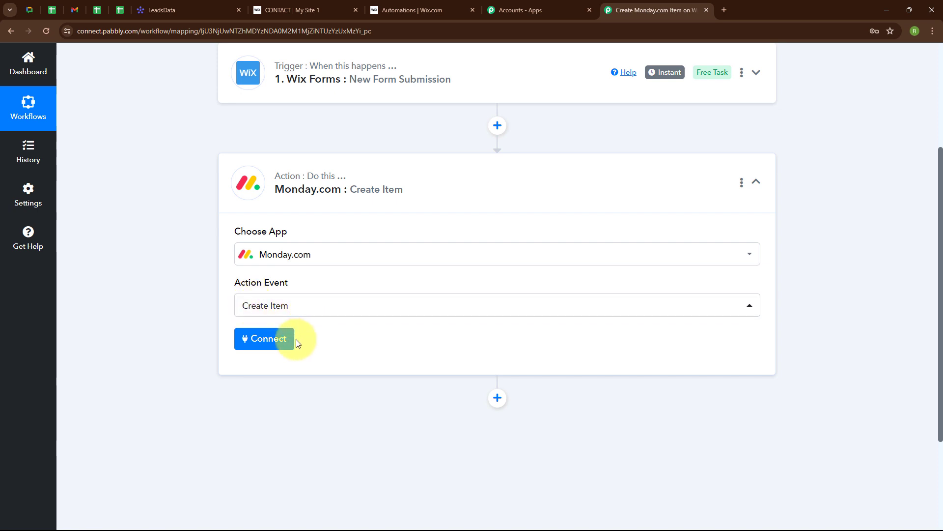
left_click(261, 344)
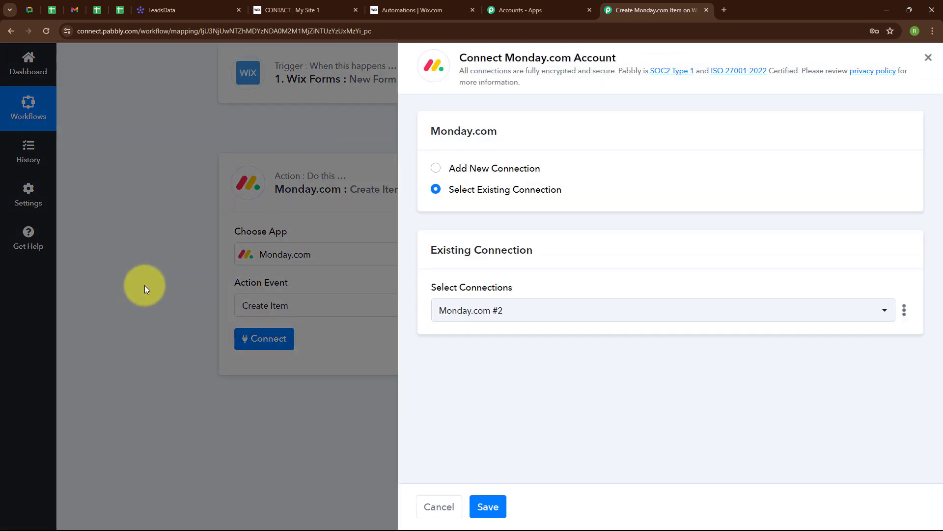
Step: Add a new Monday.com connection named 'Wix Form' and read the API token instructions
left_click(435, 169)
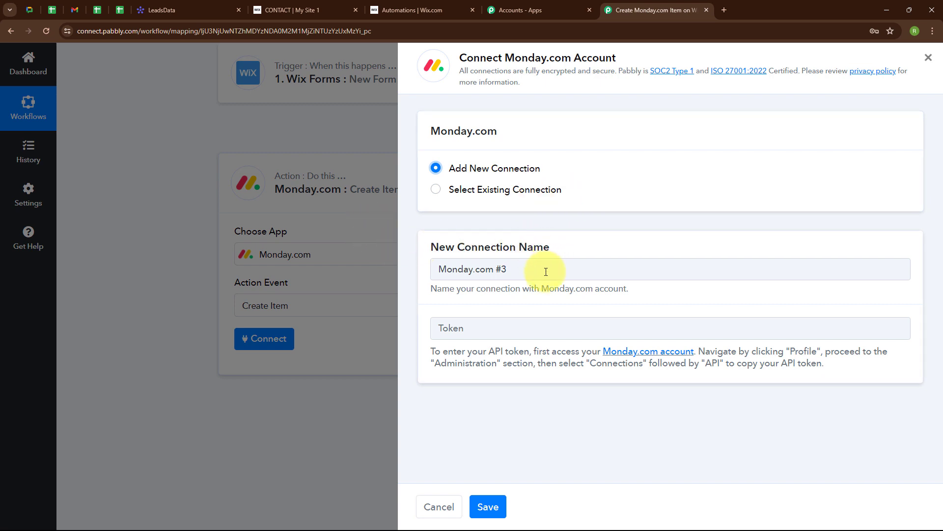
left_click_drag(532, 273, 419, 271)
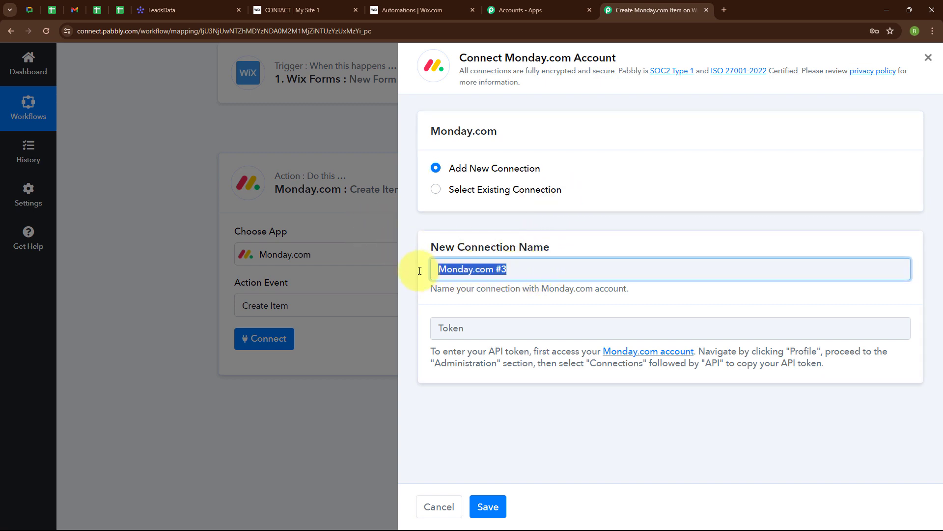
key("BackSpace")
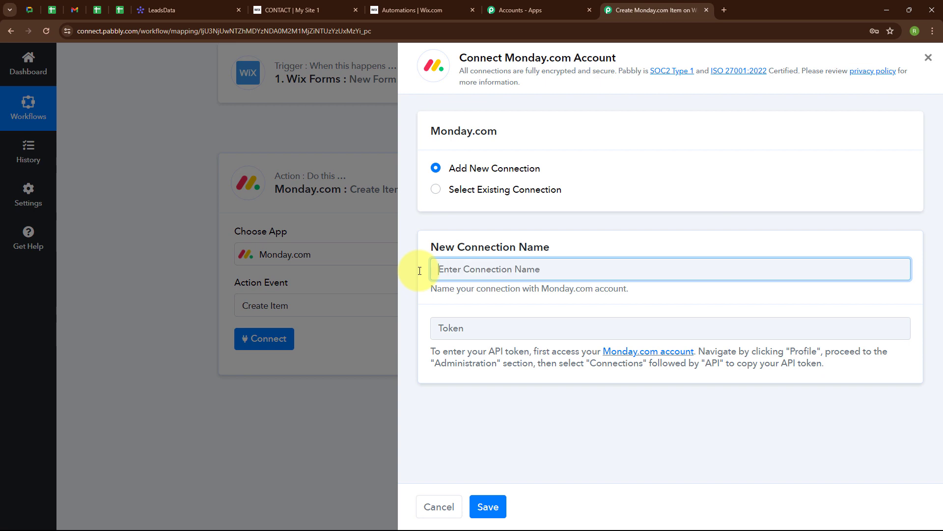
type("Wix ")
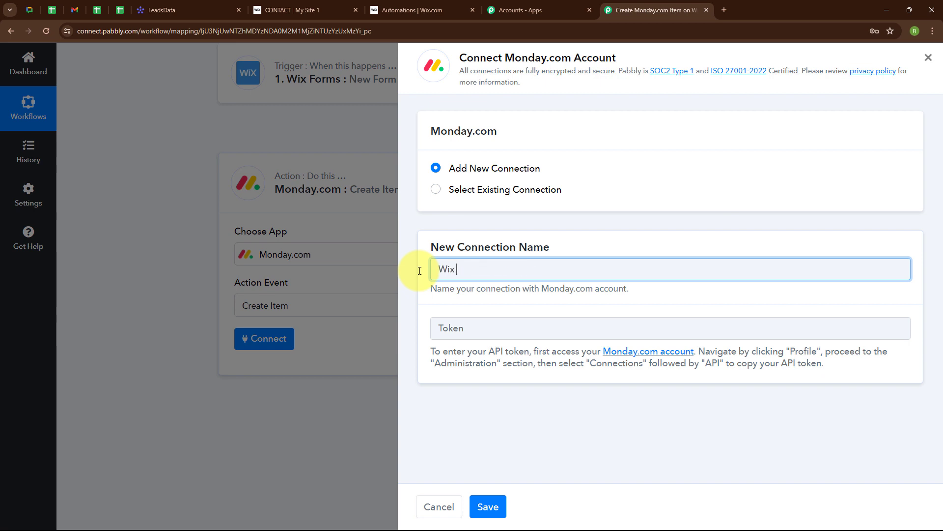
type("Form")
left_click(425, 323)
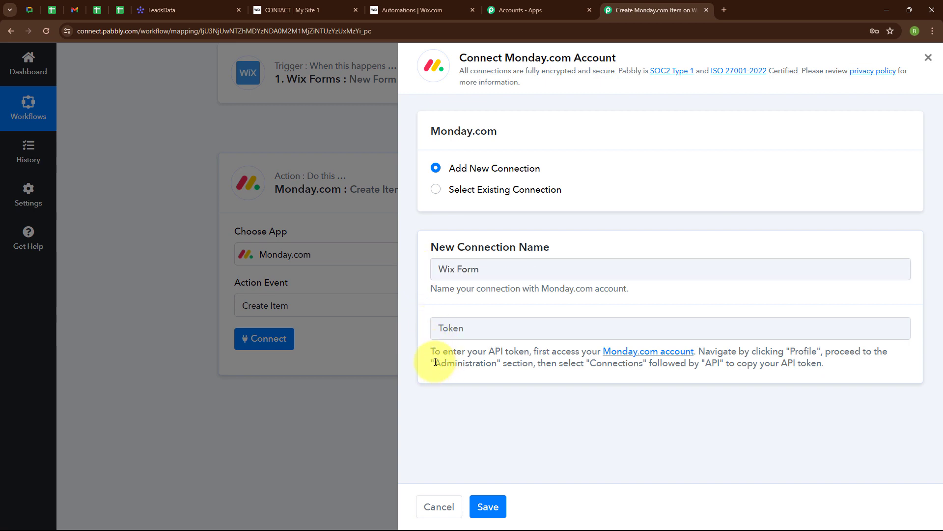
left_click_drag(434, 352, 852, 378)
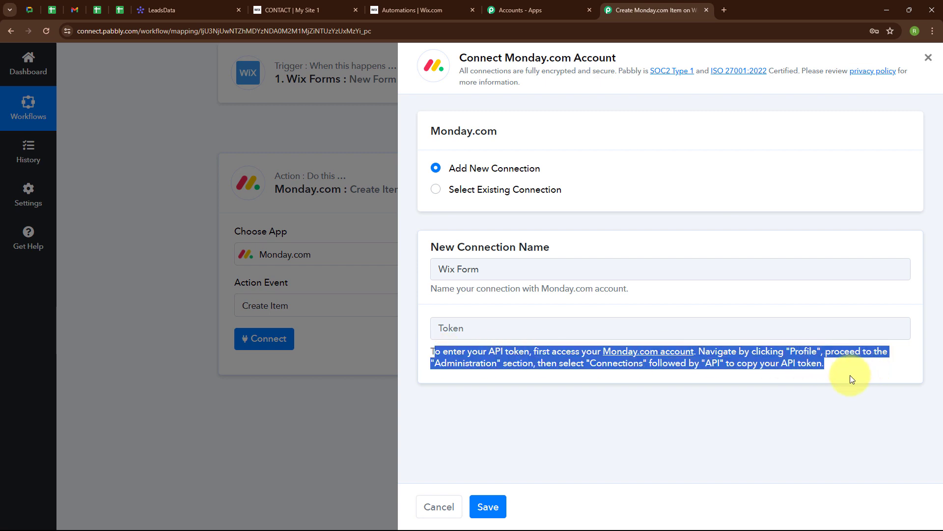
left_click(187, 4)
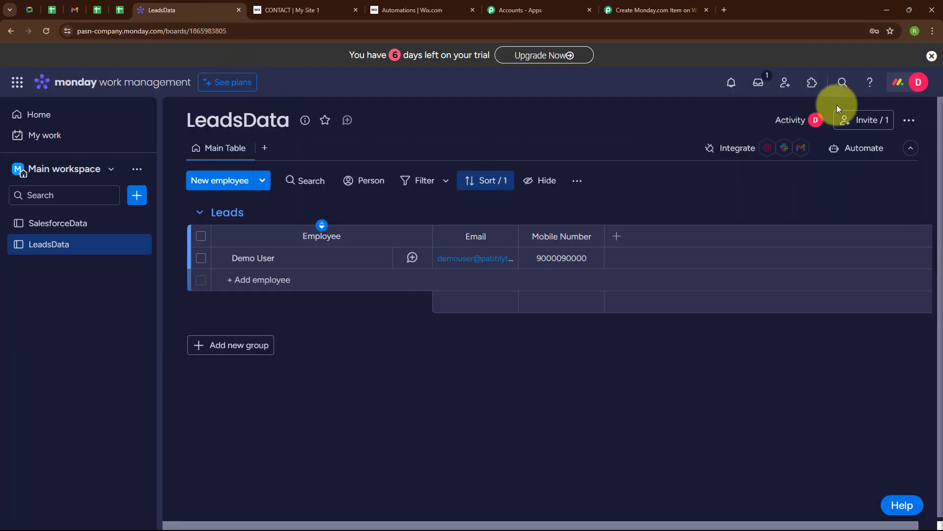
Step: Regenerate the personal API token under Administration > Connections > API and copy it
left_click(901, 84)
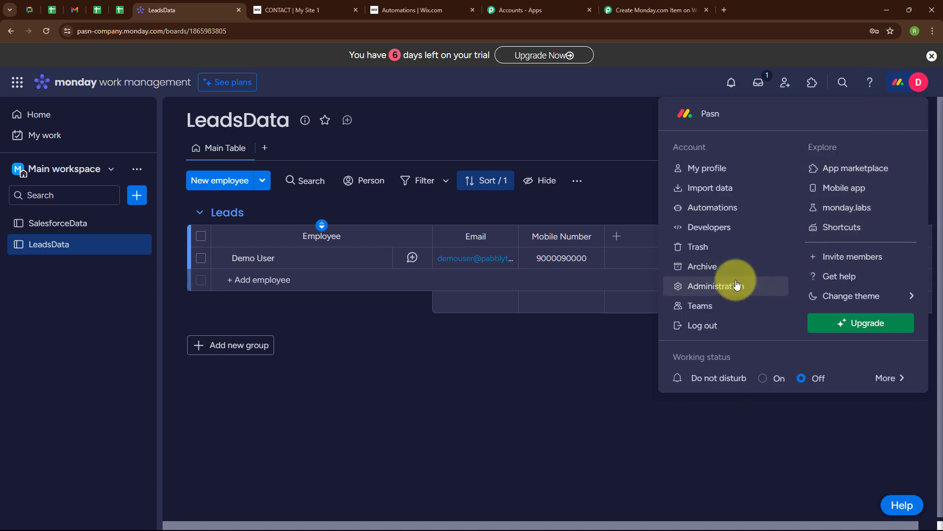
left_click(708, 287)
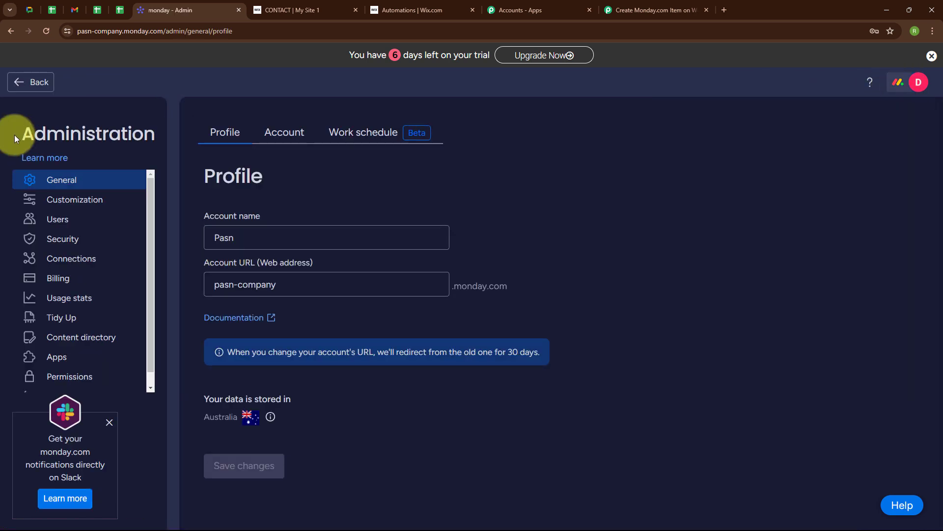
left_click(91, 256)
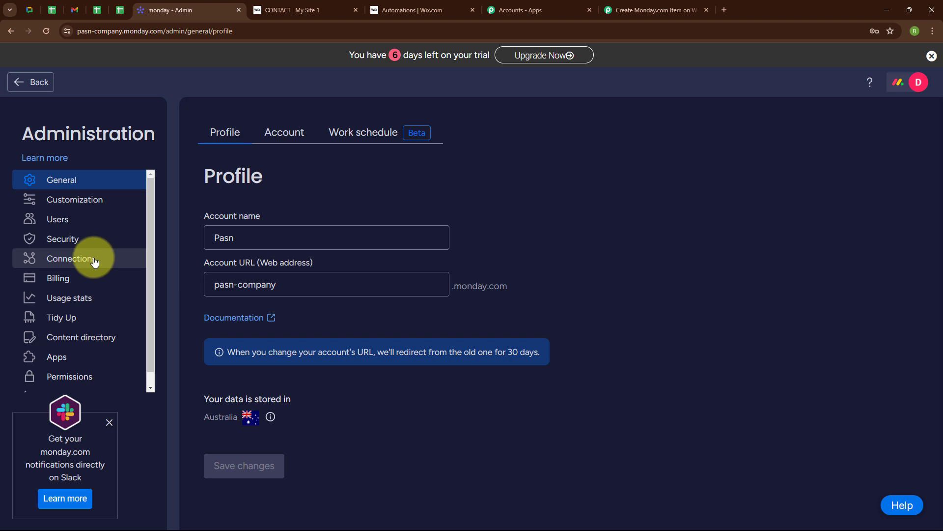
left_click(358, 132)
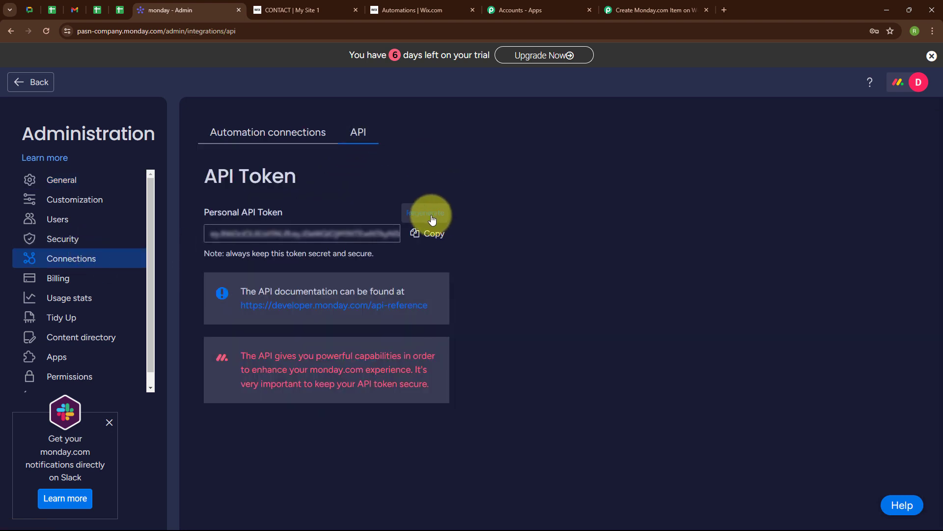
left_click(427, 214)
left_click(587, 140)
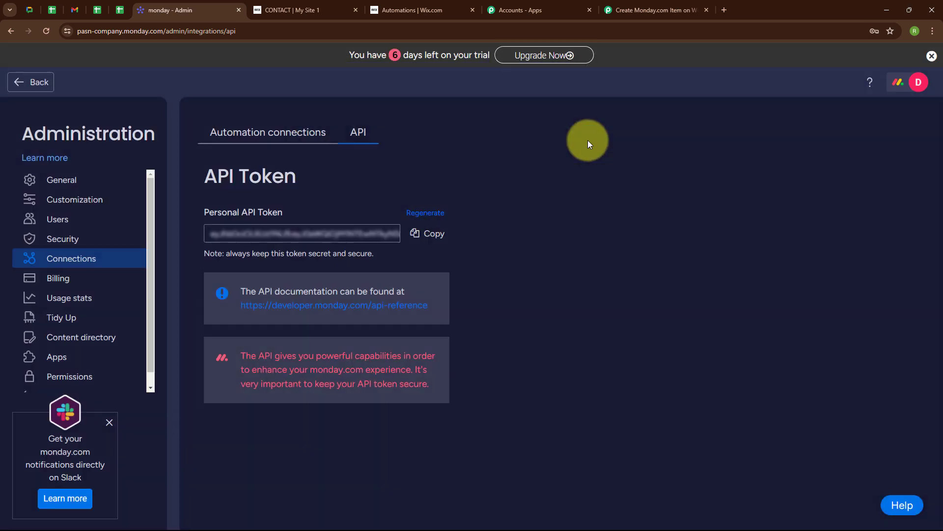
left_click(428, 238)
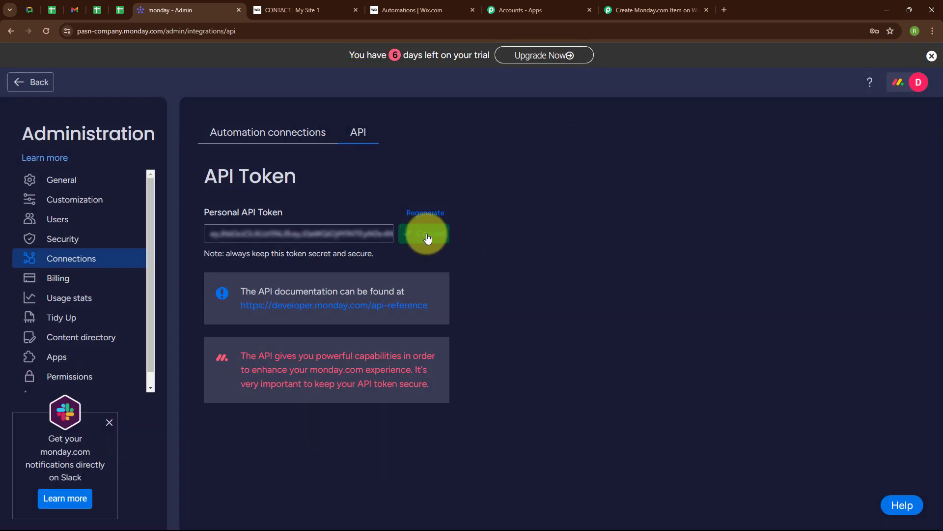
left_click(693, 10)
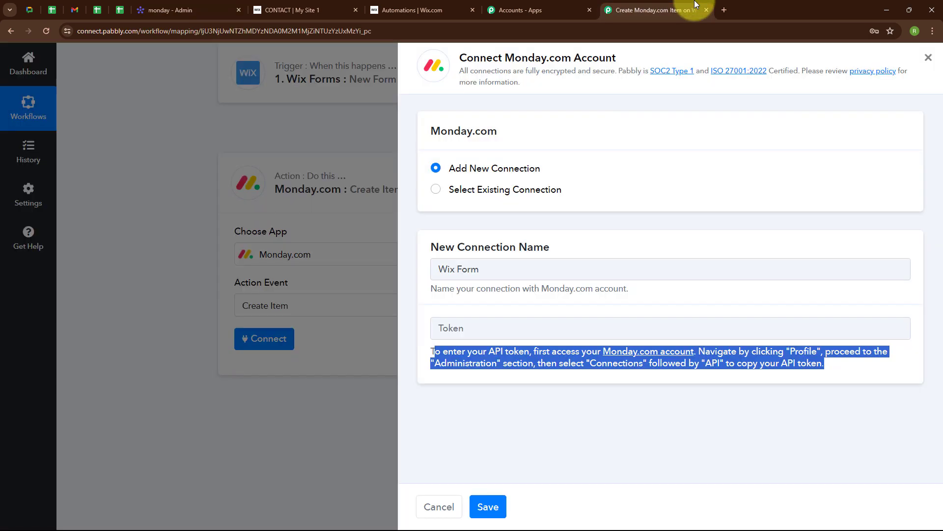
Step: Paste the copied monday.com API token into the Token field and save the connection
left_click(538, 327)
key("ctrl+v")
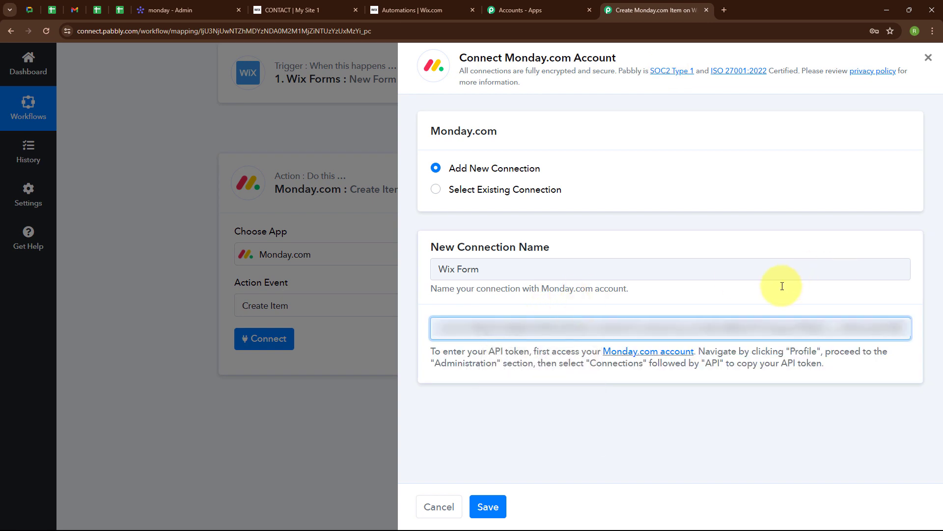
left_click(498, 506)
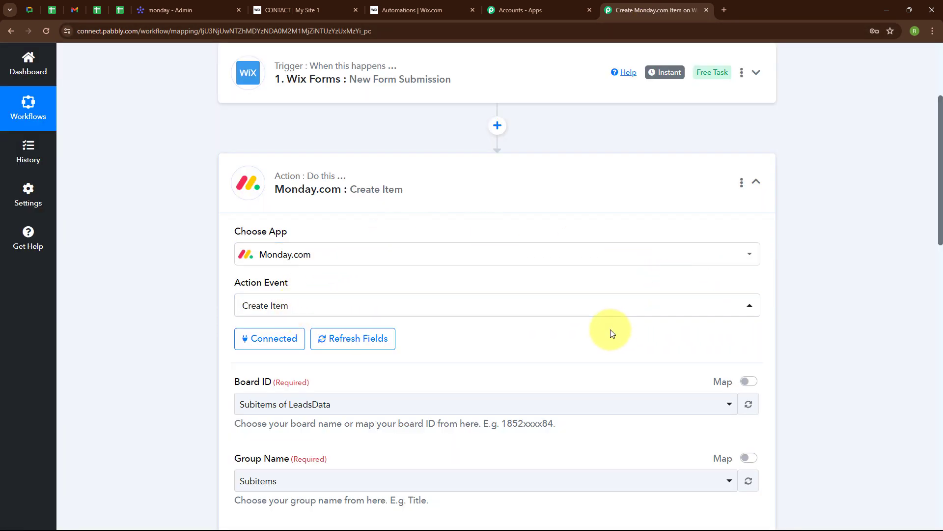
Step: Select LeadsData as the Board ID, cross-checking the board in monday.com
scroll(612, 333, "down", 3)
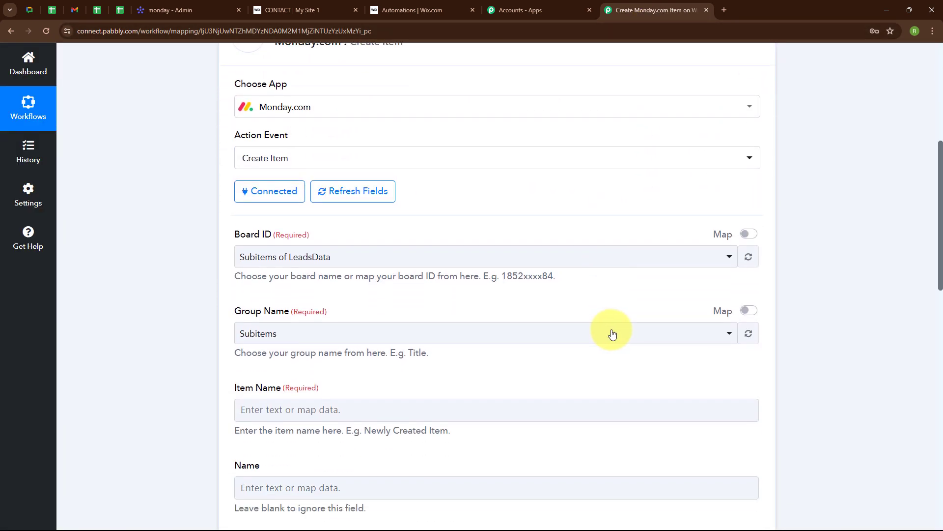
left_click(287, 258)
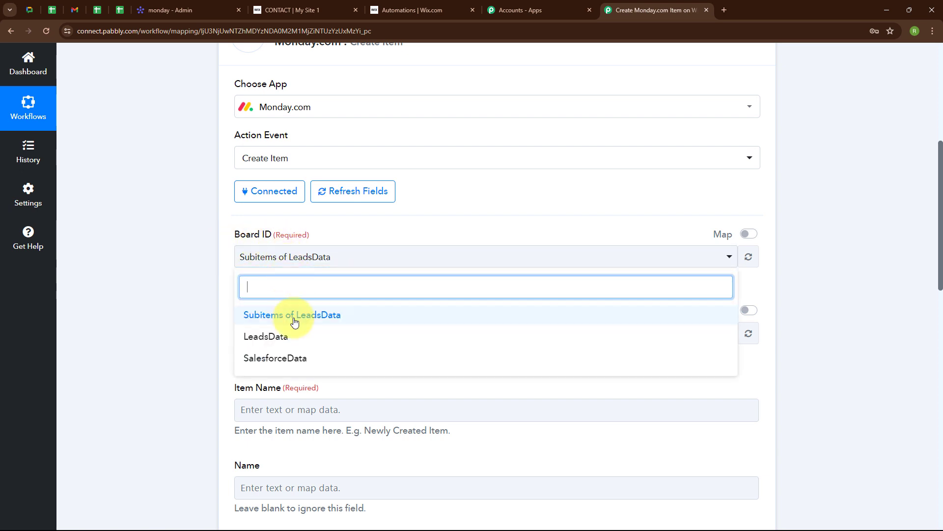
left_click(294, 340)
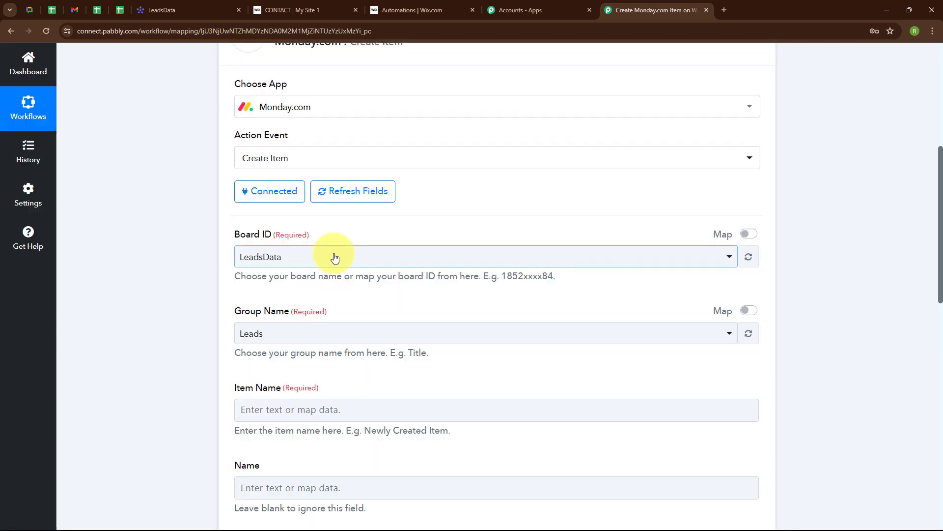
left_click(199, 3)
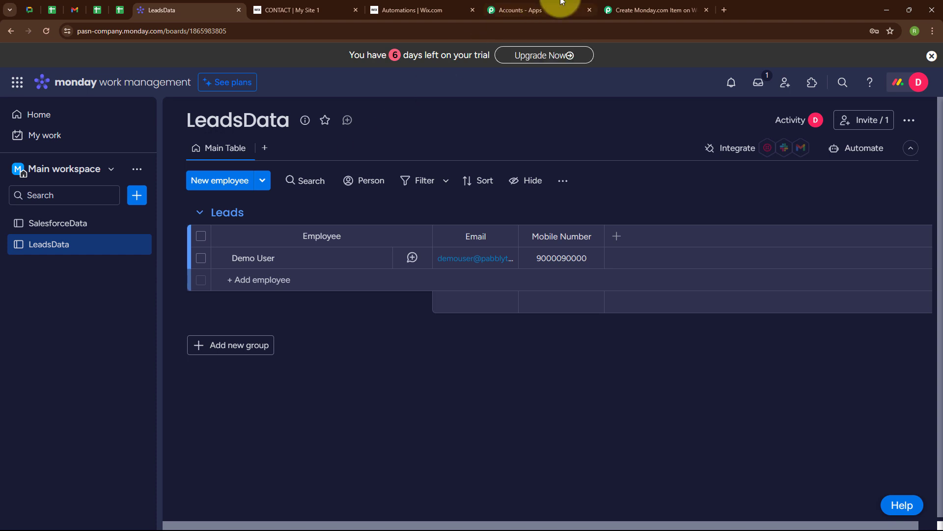
left_click(614, 10)
Step: Confirm Leads as the Group Name and move to the Item Name field
scroll(393, 246, "down", 2)
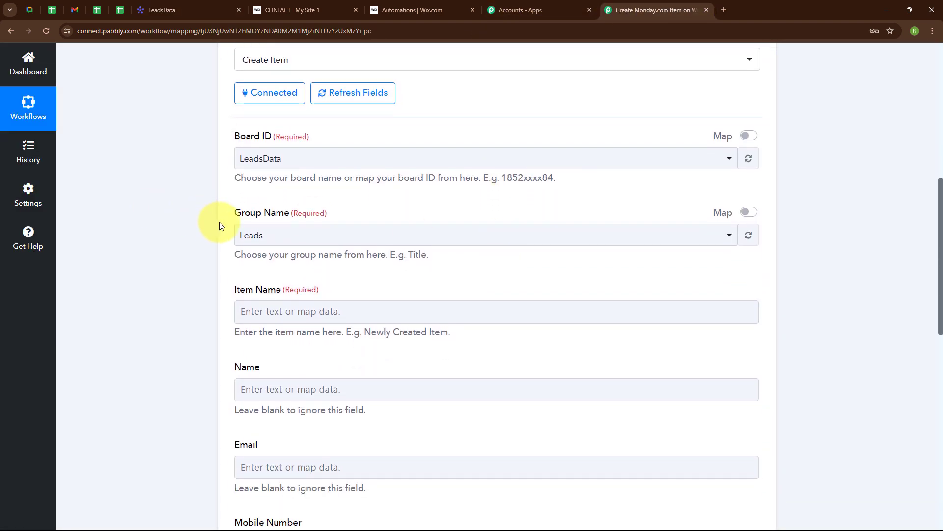
left_click(294, 238)
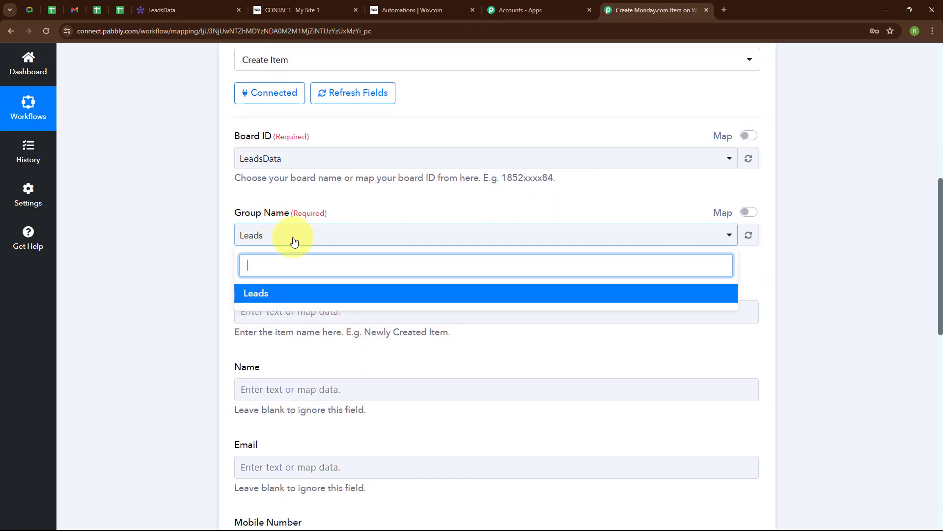
left_click(298, 293)
scroll(395, 275, "down", 2)
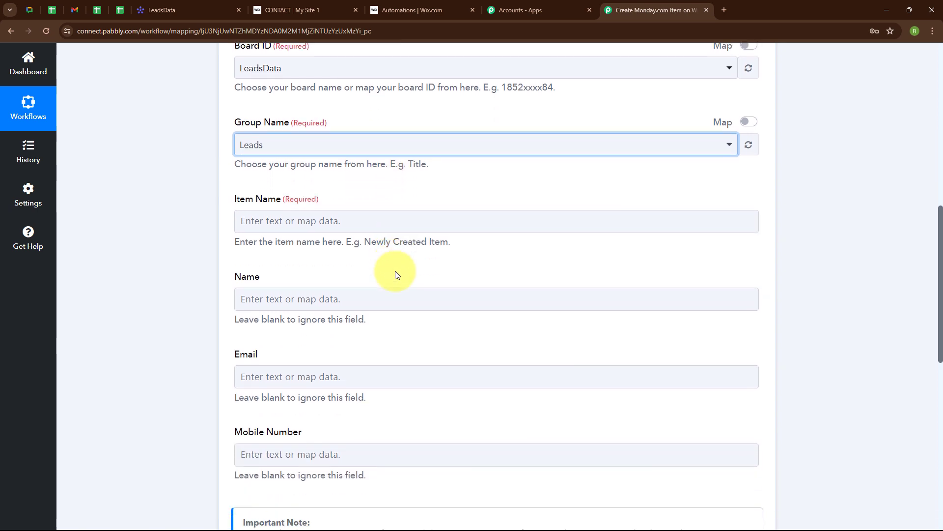
left_click(269, 206)
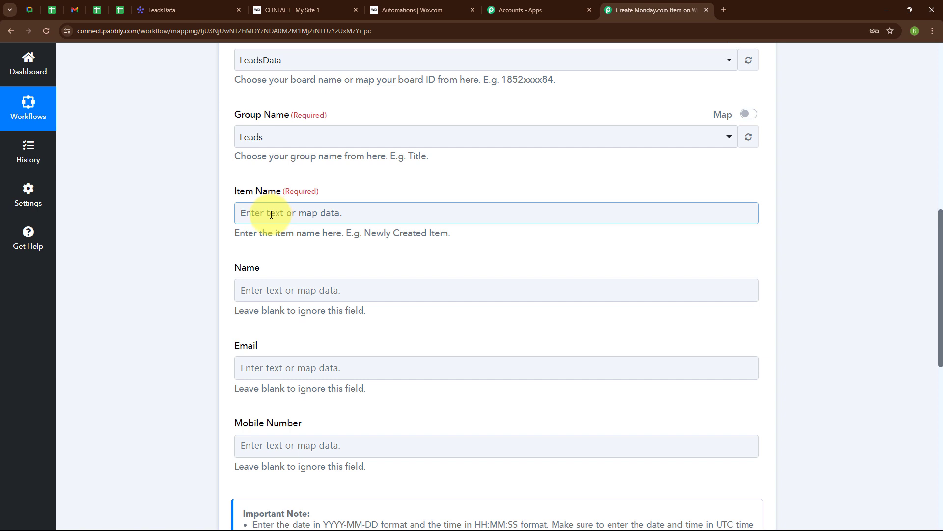
Step: Map the Wix submission's Dummy and User values into both Item Name and Name
left_click(275, 213)
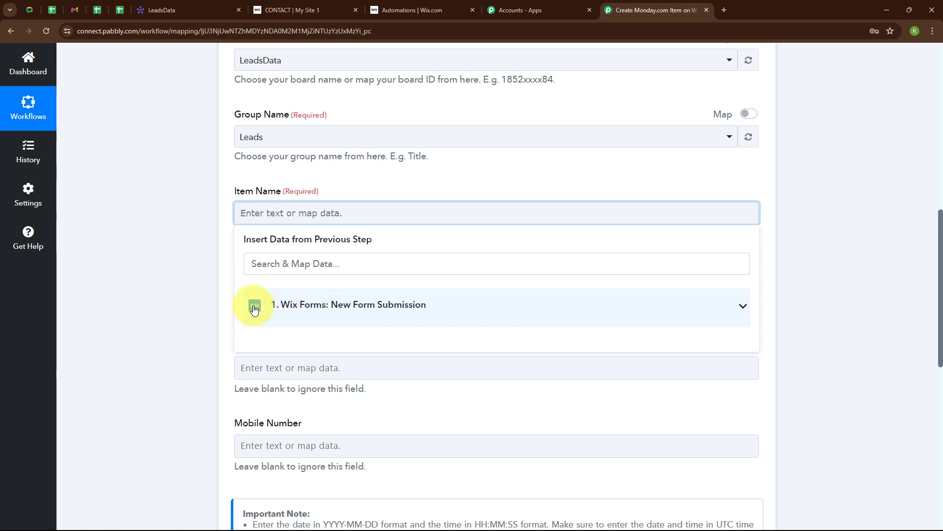
left_click(339, 318)
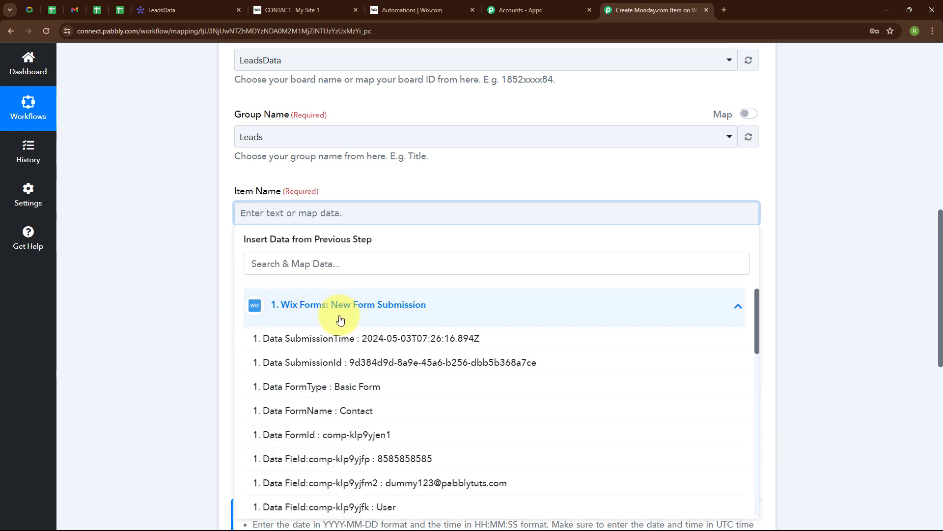
scroll(342, 393, "down", 3)
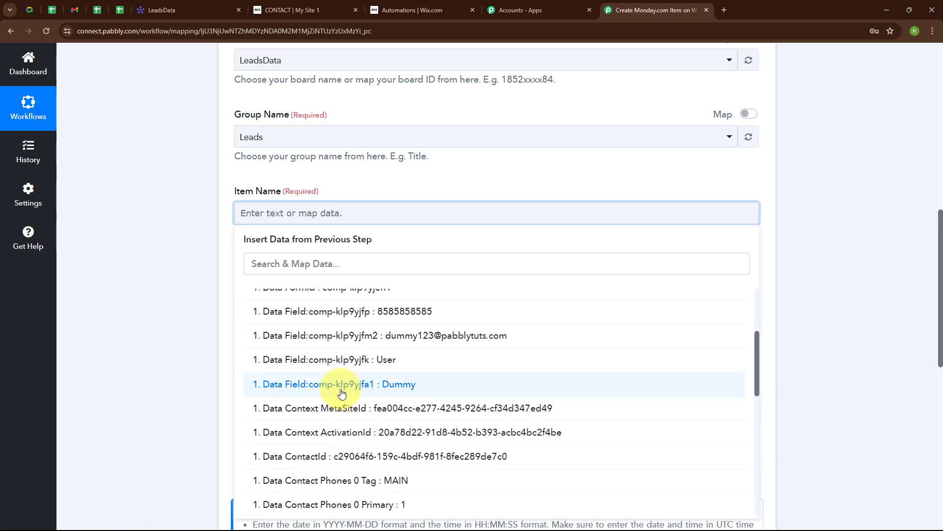
left_click(346, 384)
left_click(372, 374)
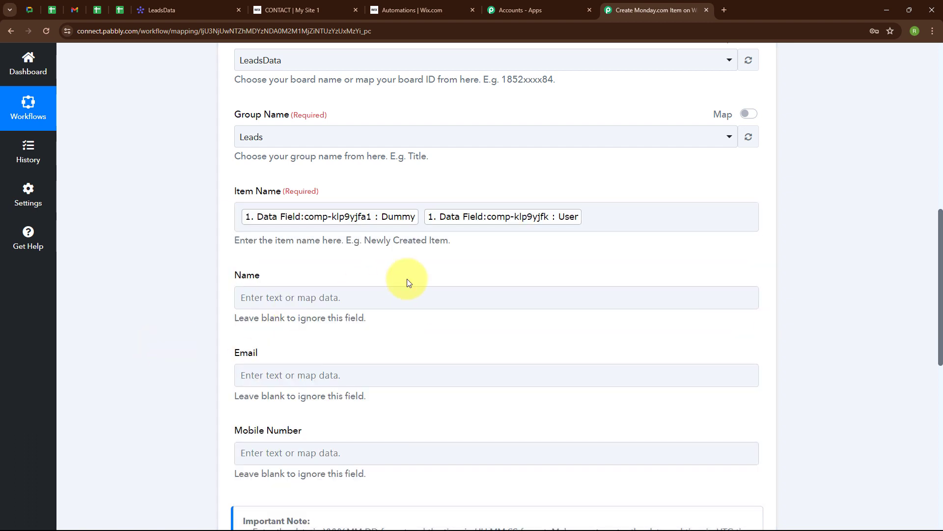
scroll(312, 194, "down", 2)
left_click(312, 193)
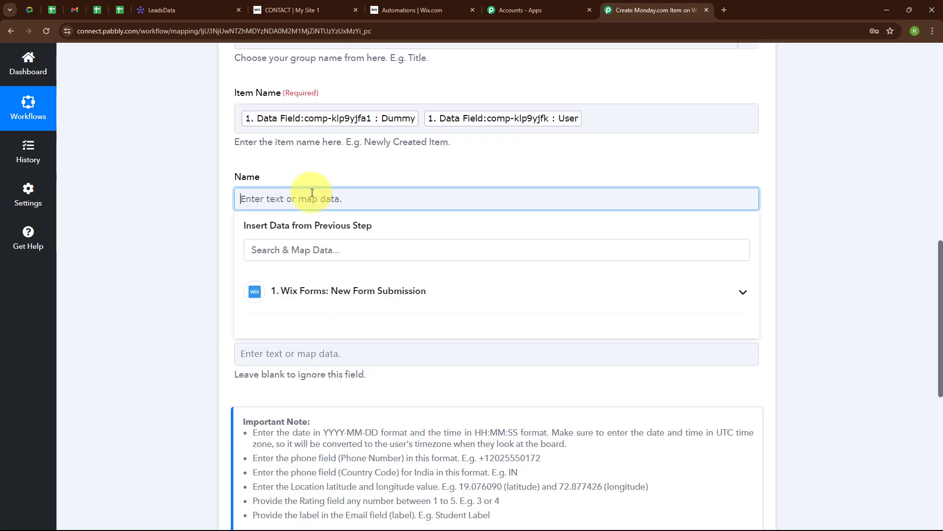
left_click(362, 302)
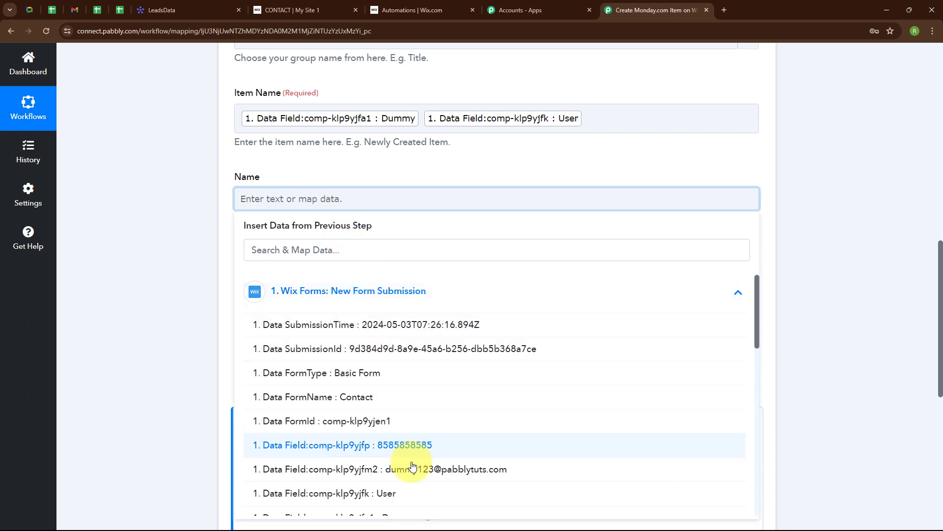
scroll(415, 472, "down", 2)
left_click(413, 427)
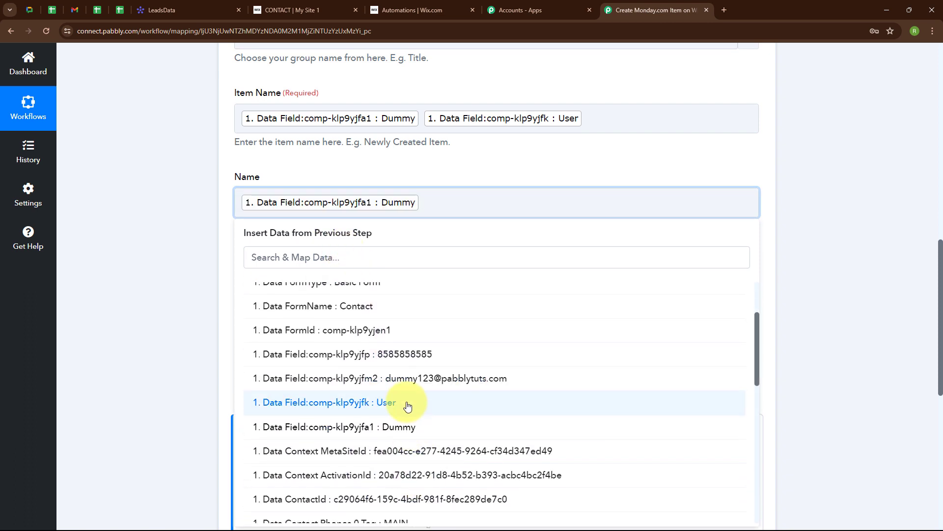
left_click(411, 403)
left_click(199, 372)
scroll(339, 252, "down", 1)
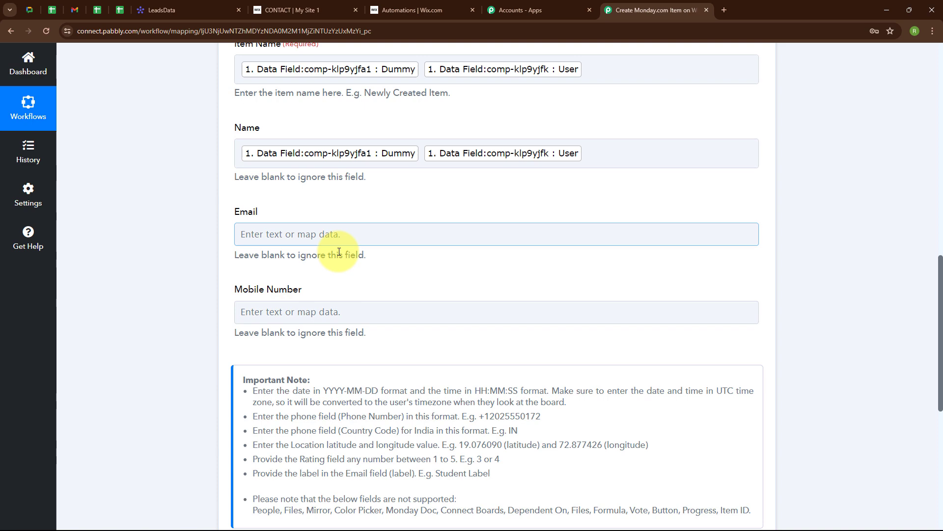
left_click(309, 239)
left_click(338, 327)
left_click(428, 504)
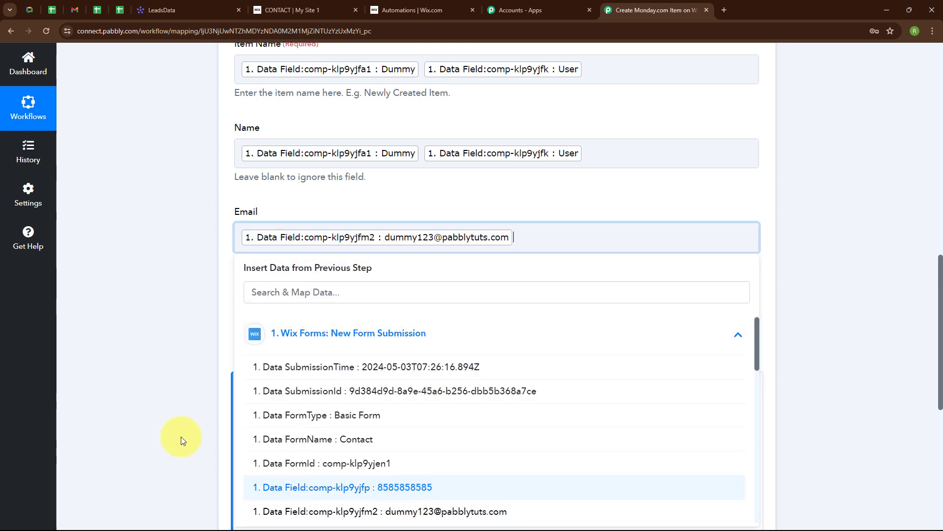
left_click(181, 436)
scroll(449, 240, "down", 3)
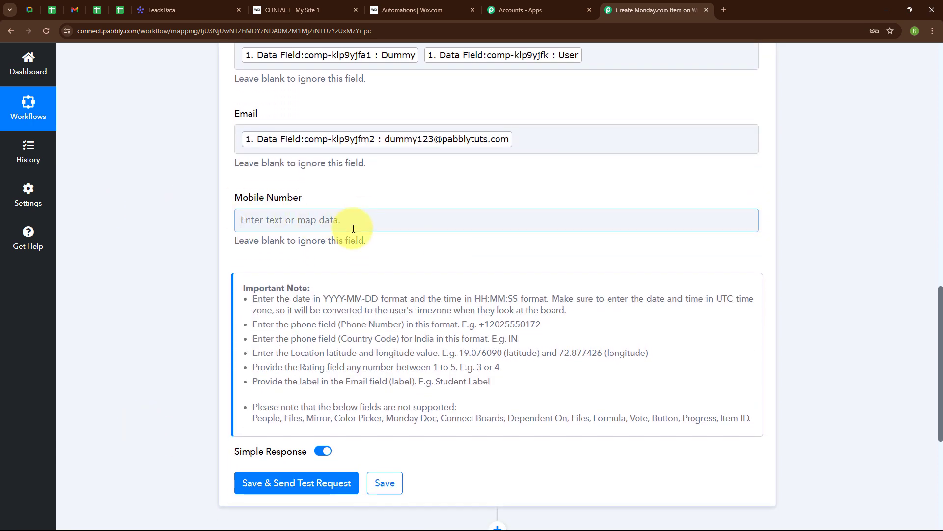
left_click(358, 220)
left_click(343, 309)
scroll(341, 307, "down", 2)
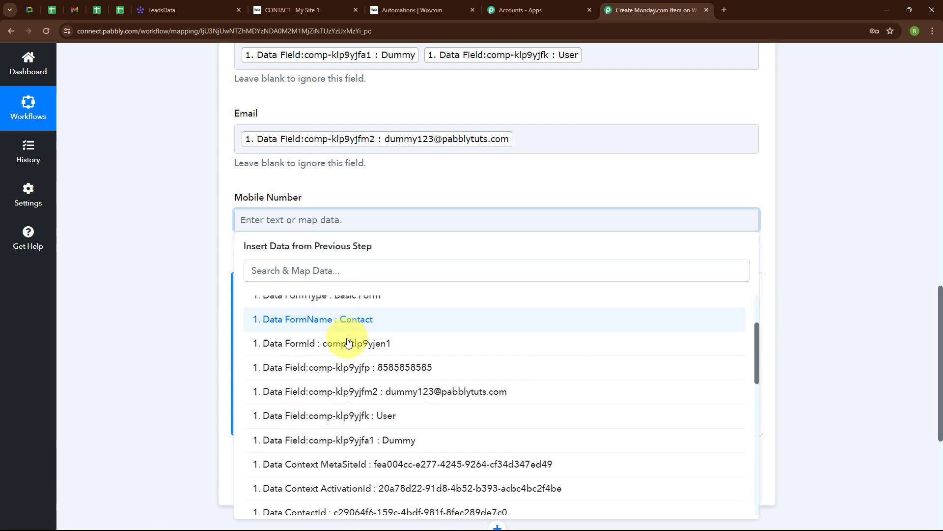
left_click(275, 379)
scroll(520, 163, "up", 4)
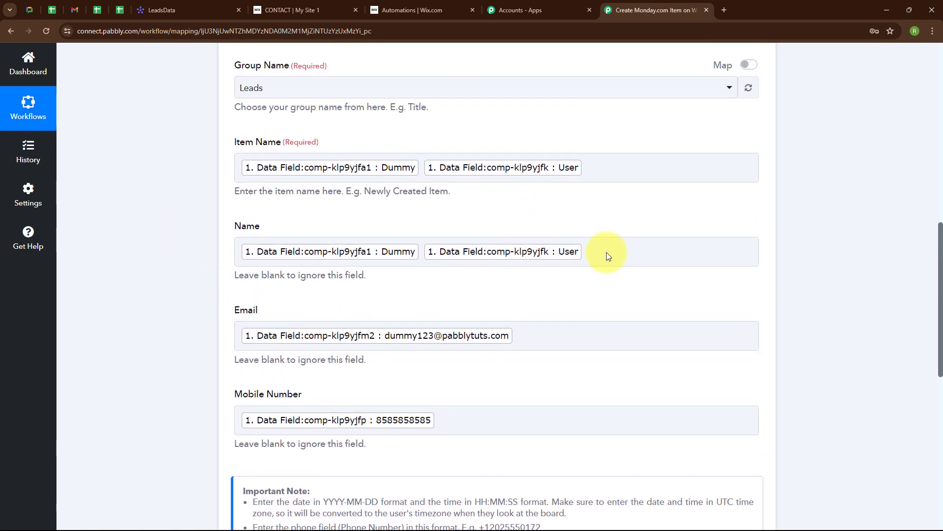
scroll(582, 373, "down", 5)
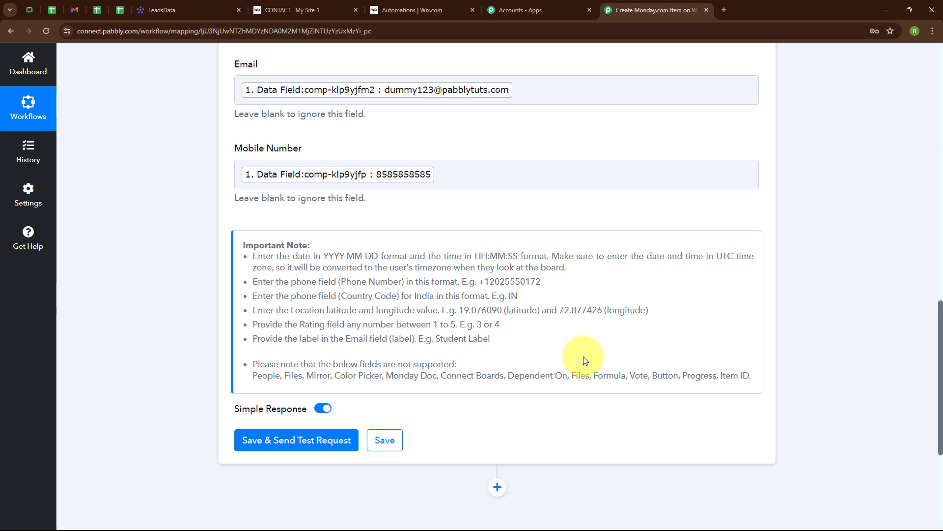
Step: Save and test the Create Item step, confirming the Dummy User item on monday.com's LeadsData board
left_click(276, 441)
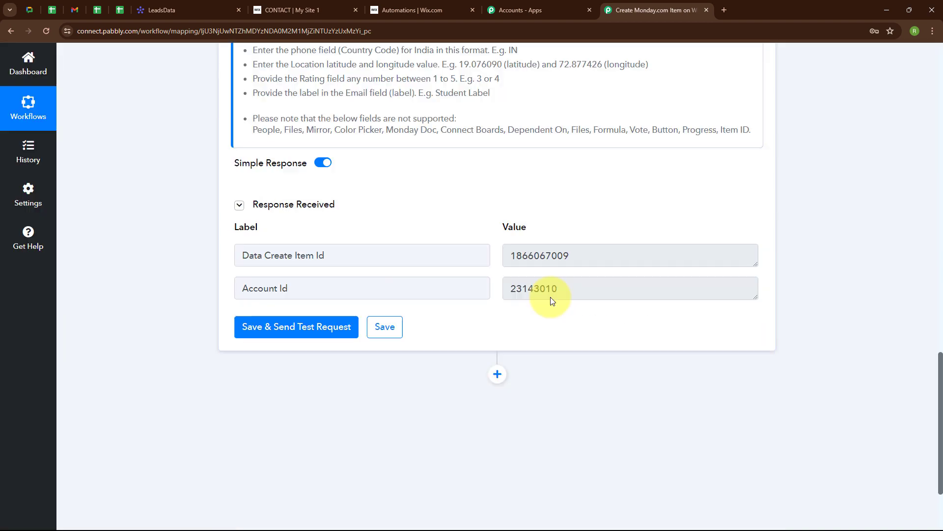
scroll(573, 227, "up", 6)
scroll(643, 237, "down", 5)
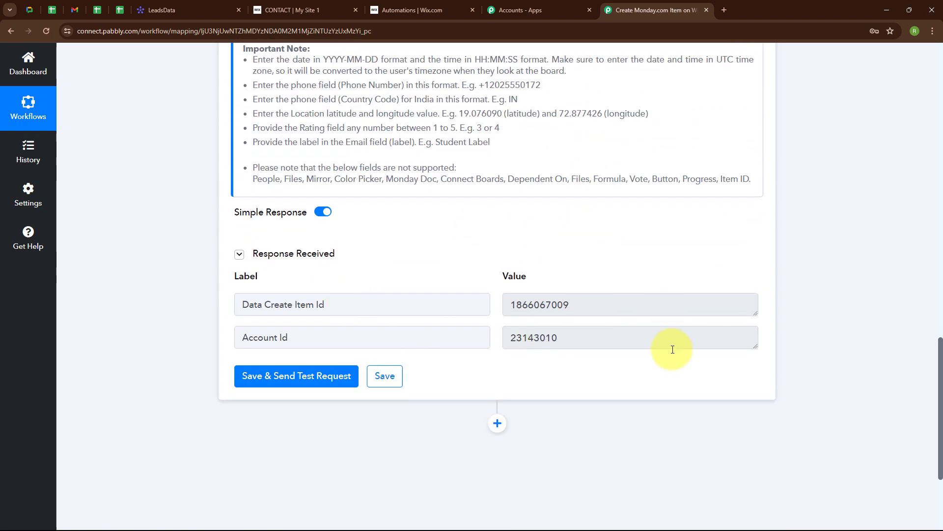
left_click(192, 6)
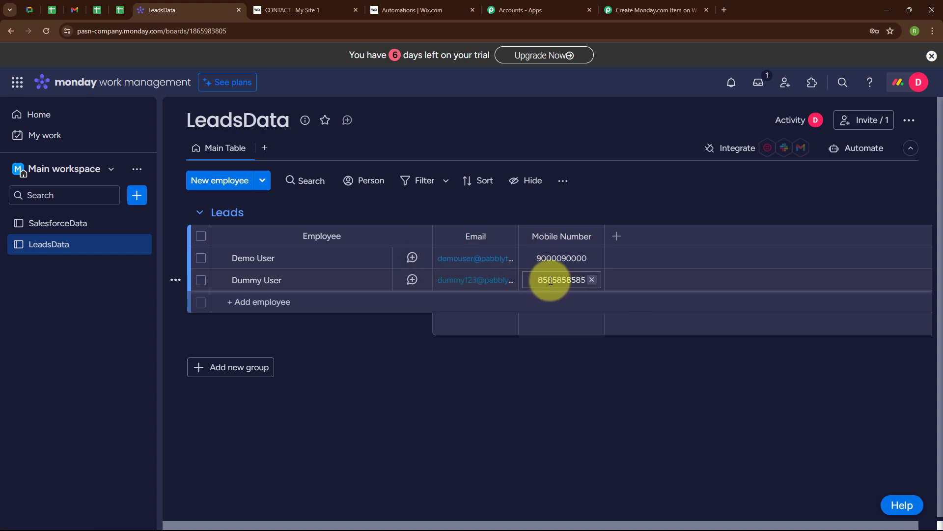
left_click(617, 9)
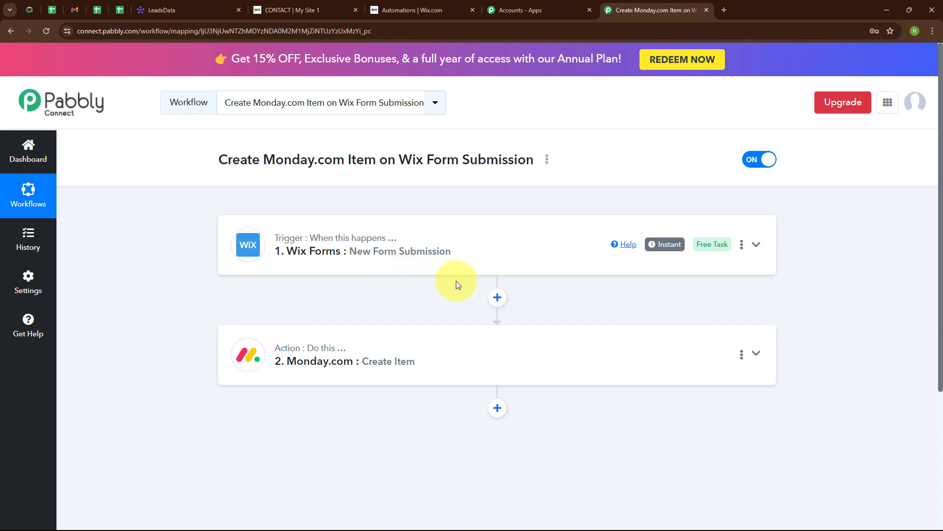
left_click(304, 10)
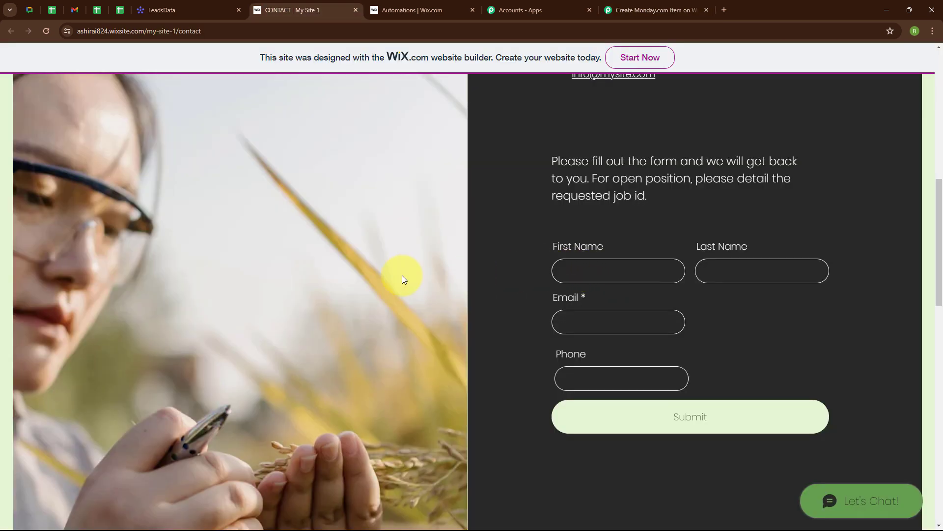
left_click(581, 268)
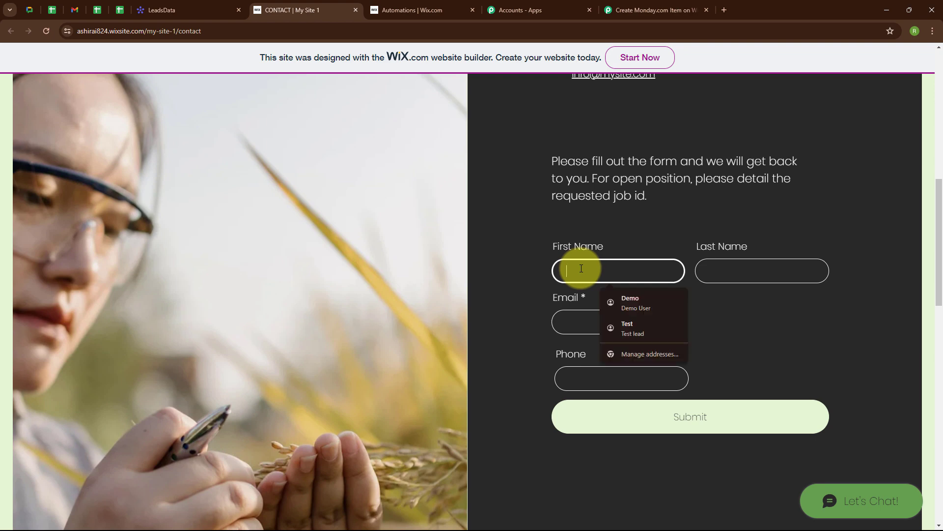
type("Test")
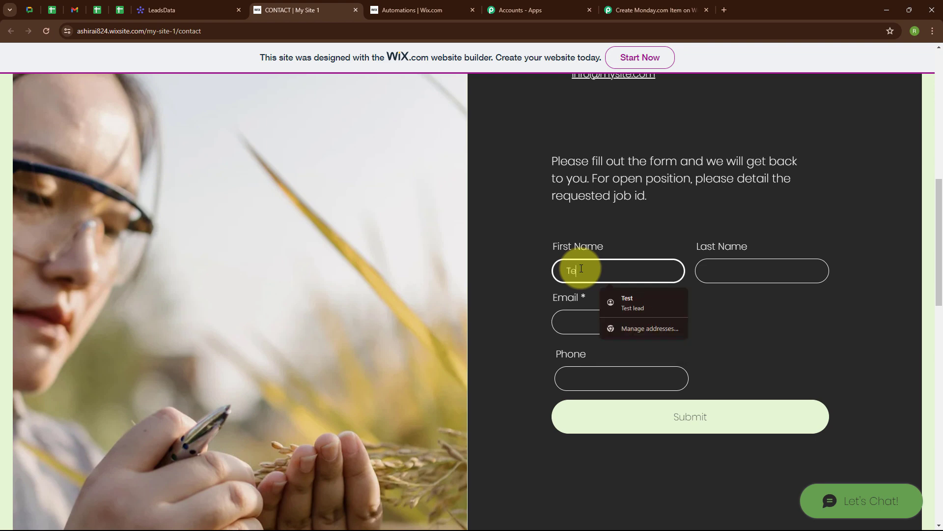
left_click(755, 273)
type("Lead")
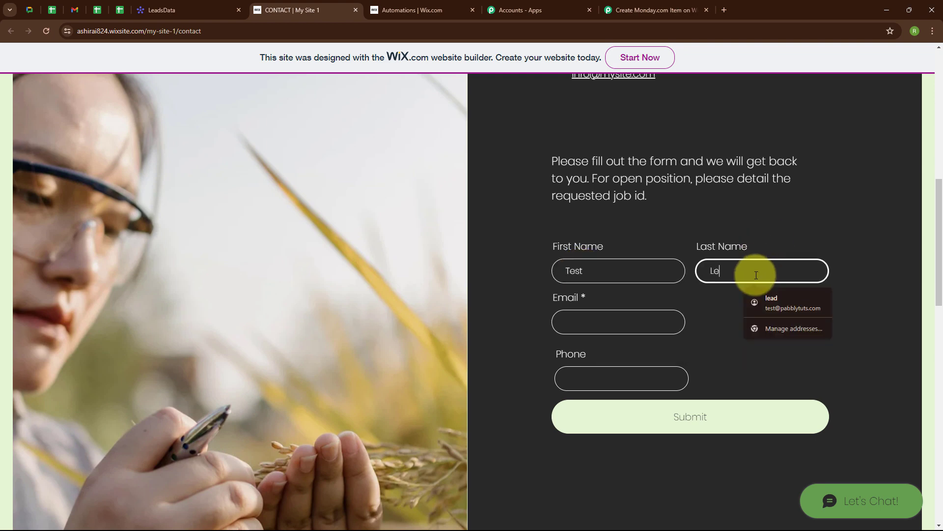
left_click(633, 320)
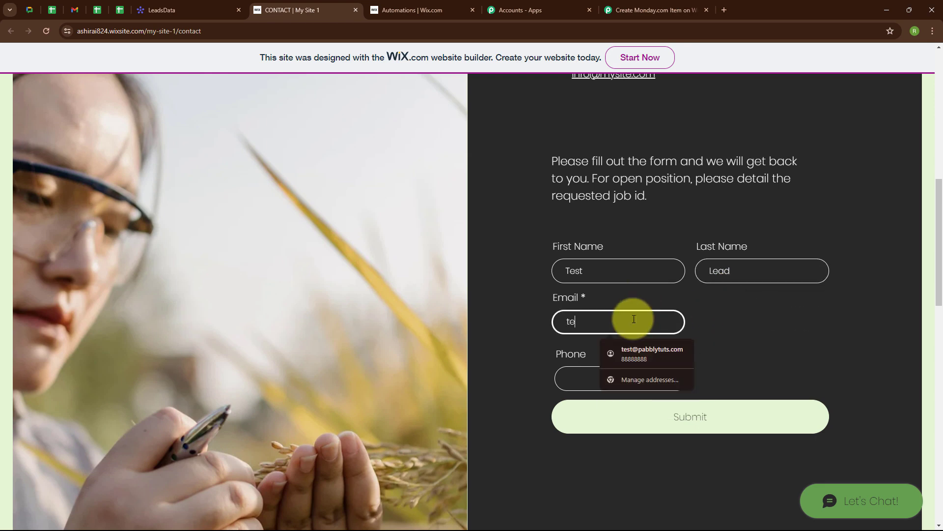
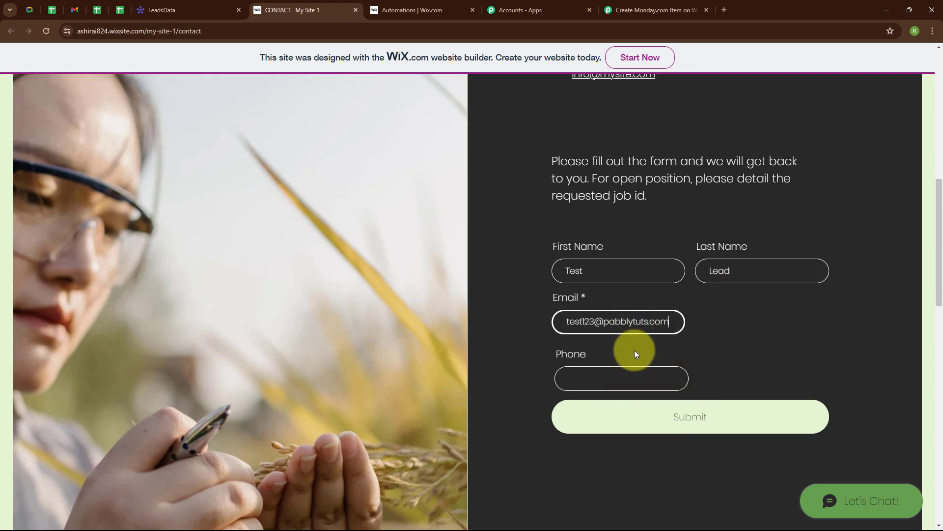
left_click(623, 377)
type("9999999999")
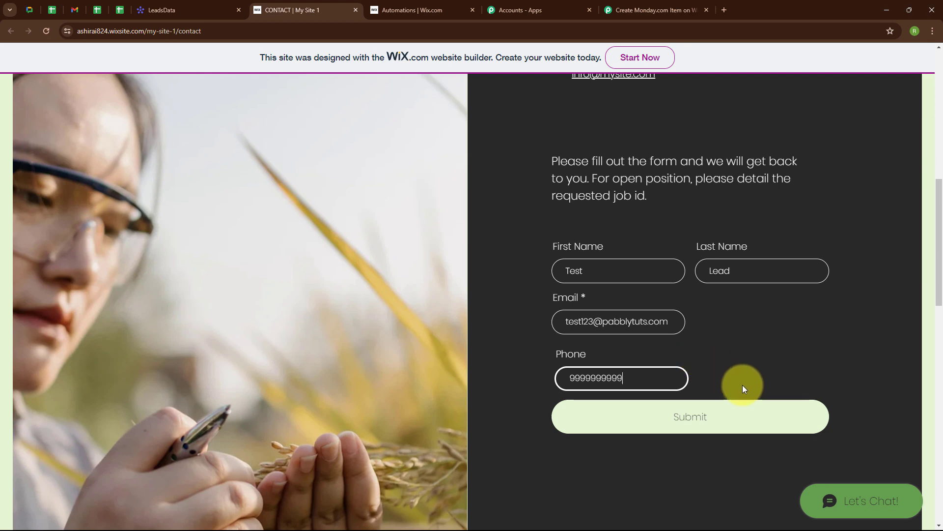
left_click(673, 427)
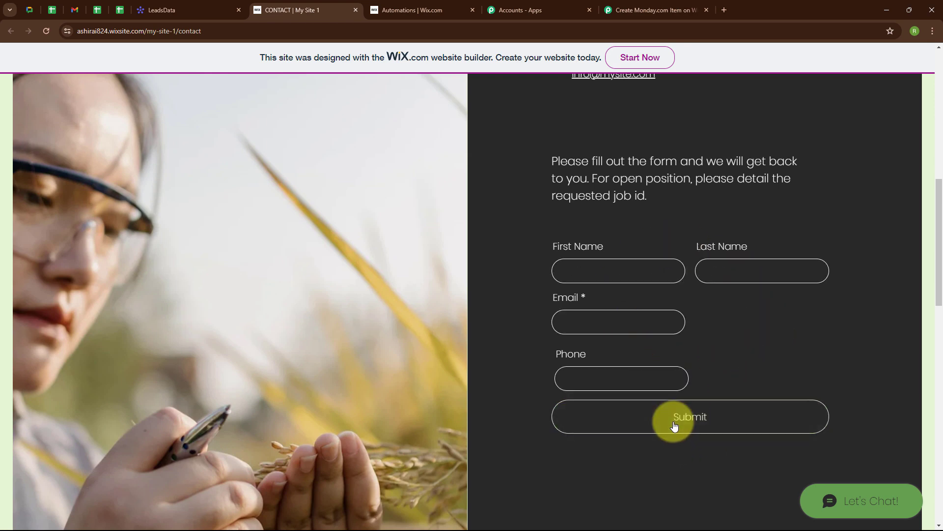
scroll(660, 450, "down", 2)
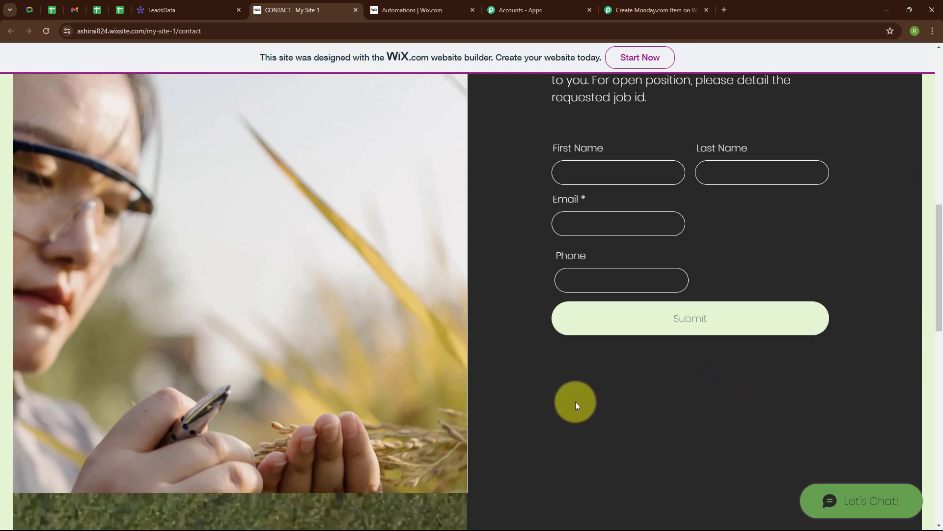
Step: Check the new Test Lead item on the LeadsData board, then go back to Pabbly Connect
left_click(185, 10)
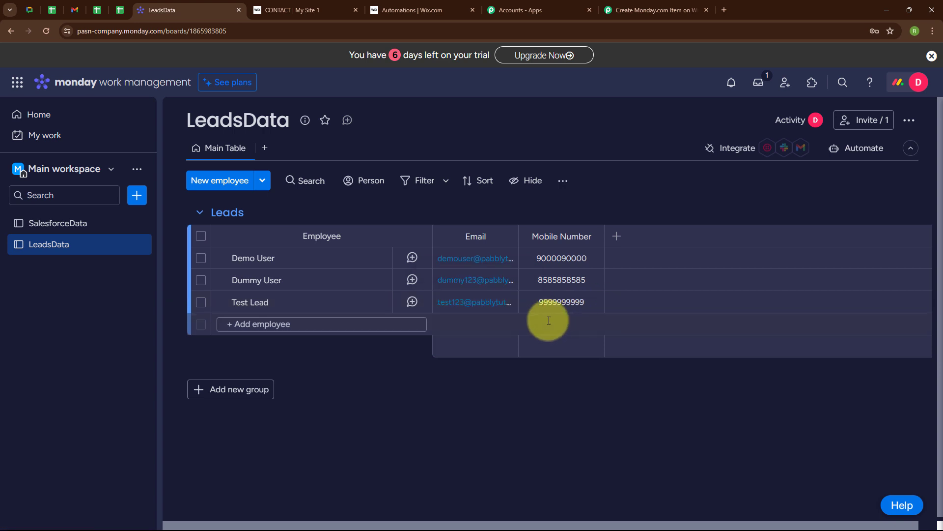
left_click(652, 9)
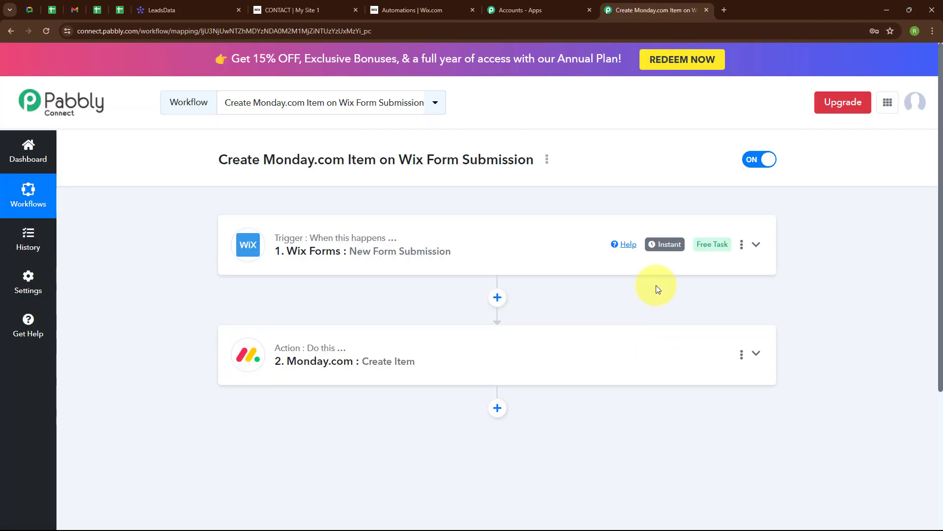